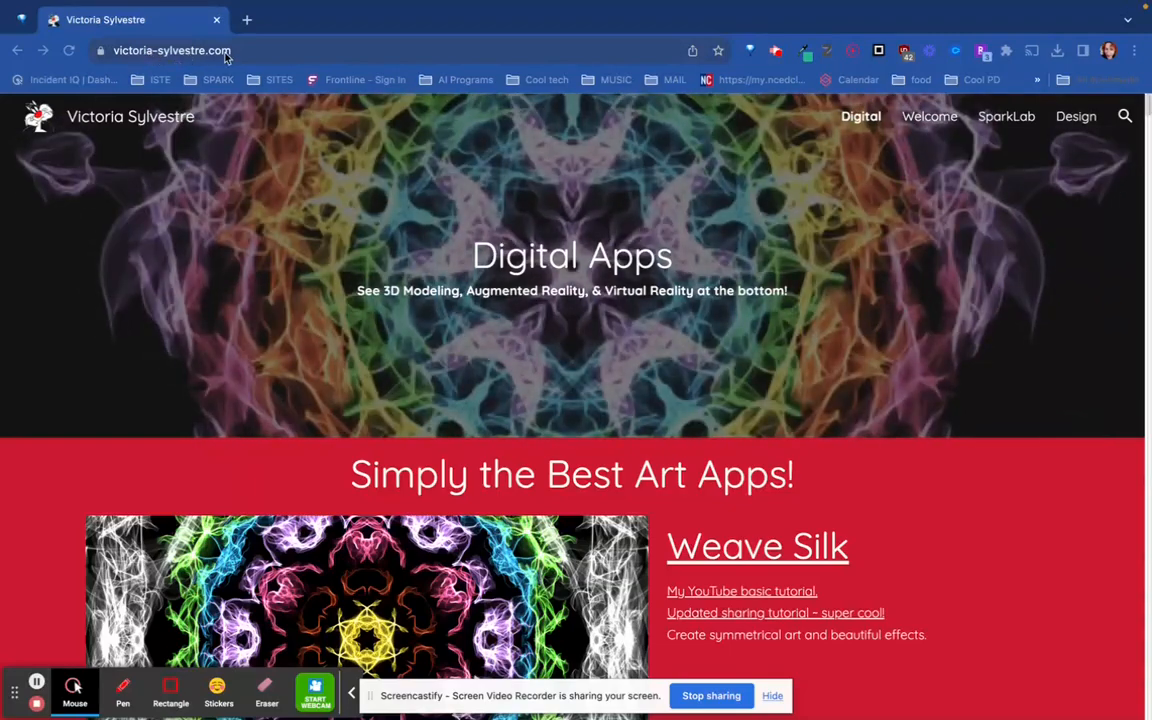
- Find Kaleidoscope Painter in the site's list of digital art apps and open it
scroll(850, 380, down, 1)
scroll(850, 380, down, 20)
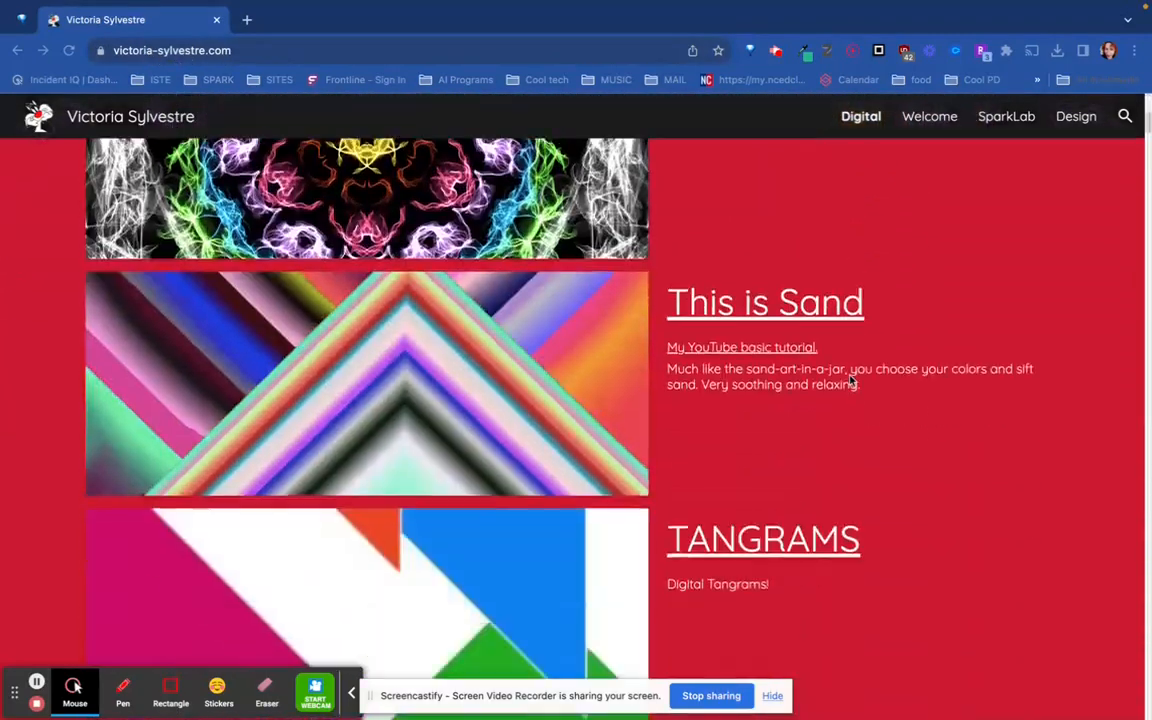
scroll(850, 380, down, 20)
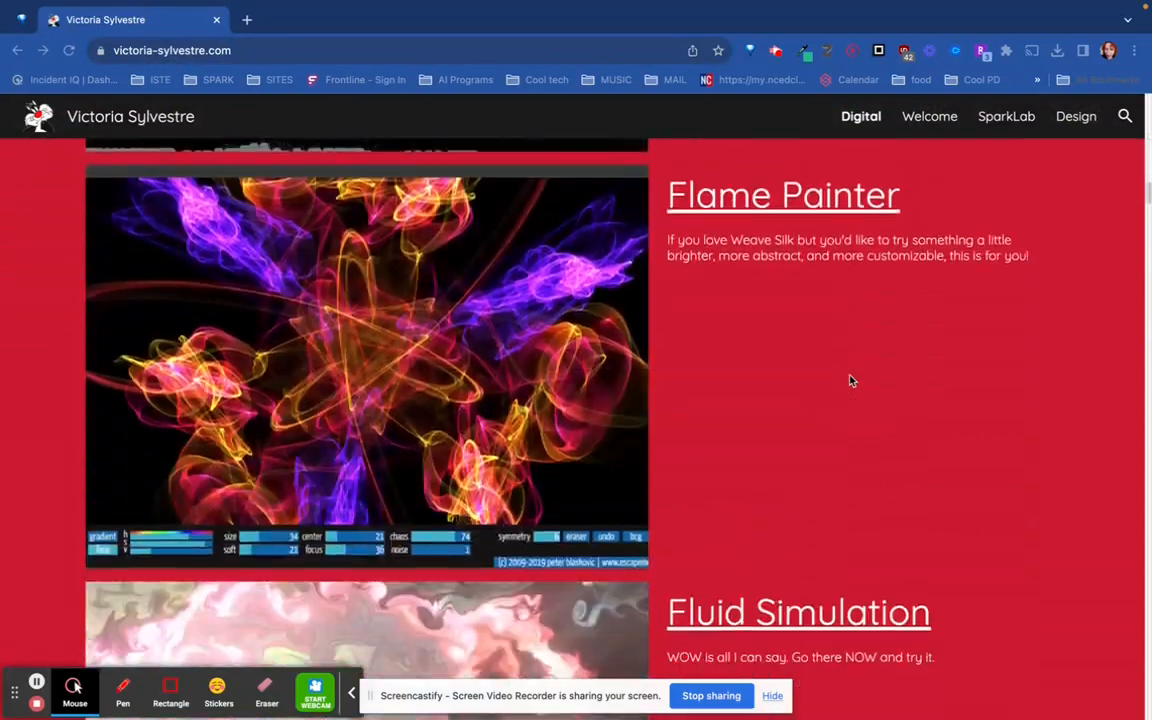
scroll(850, 380, down, 20)
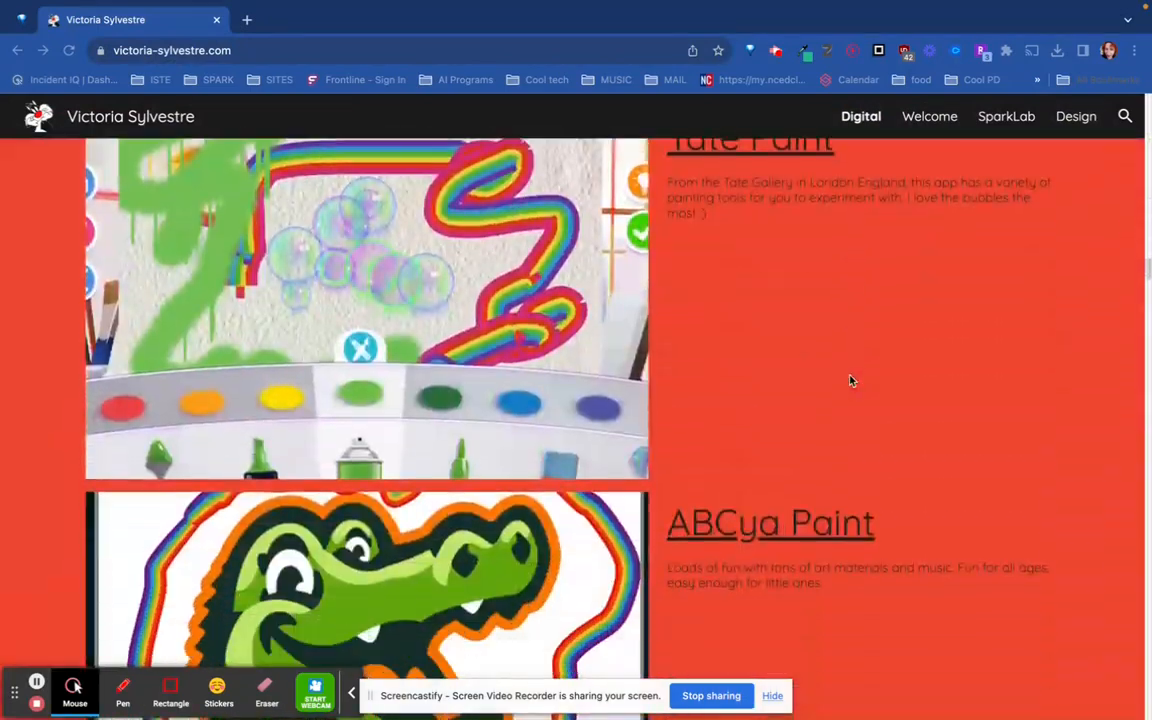
scroll(850, 380, down, 9)
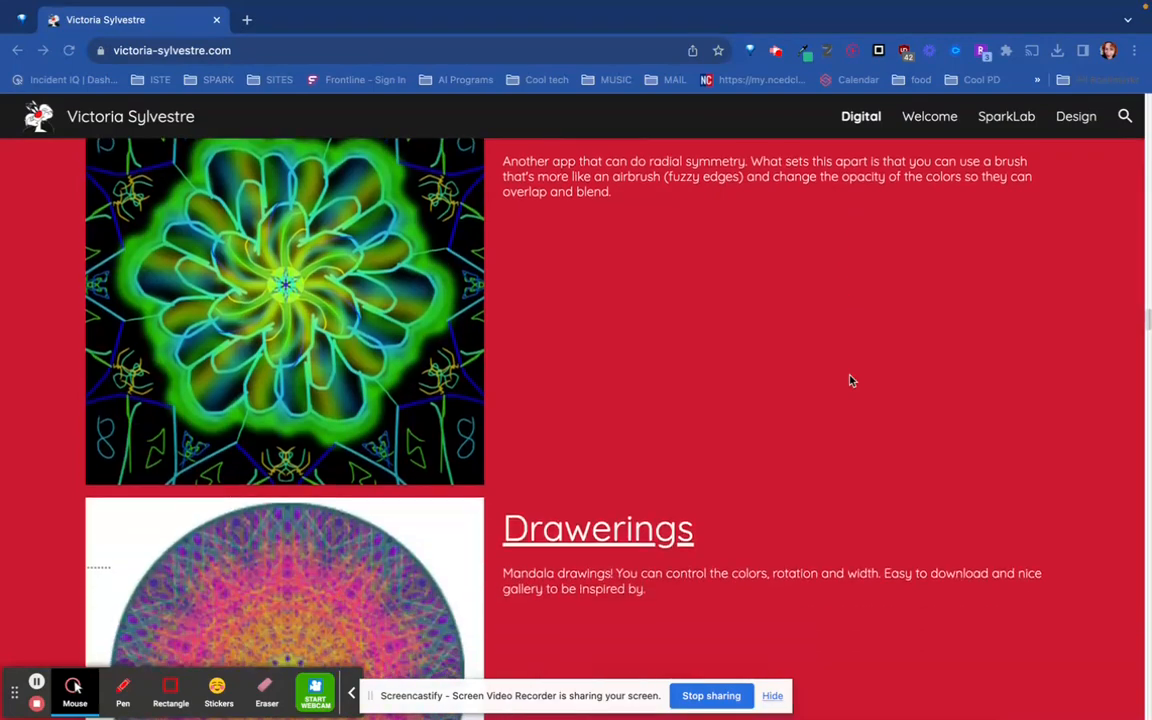
scroll(850, 380, down, 5)
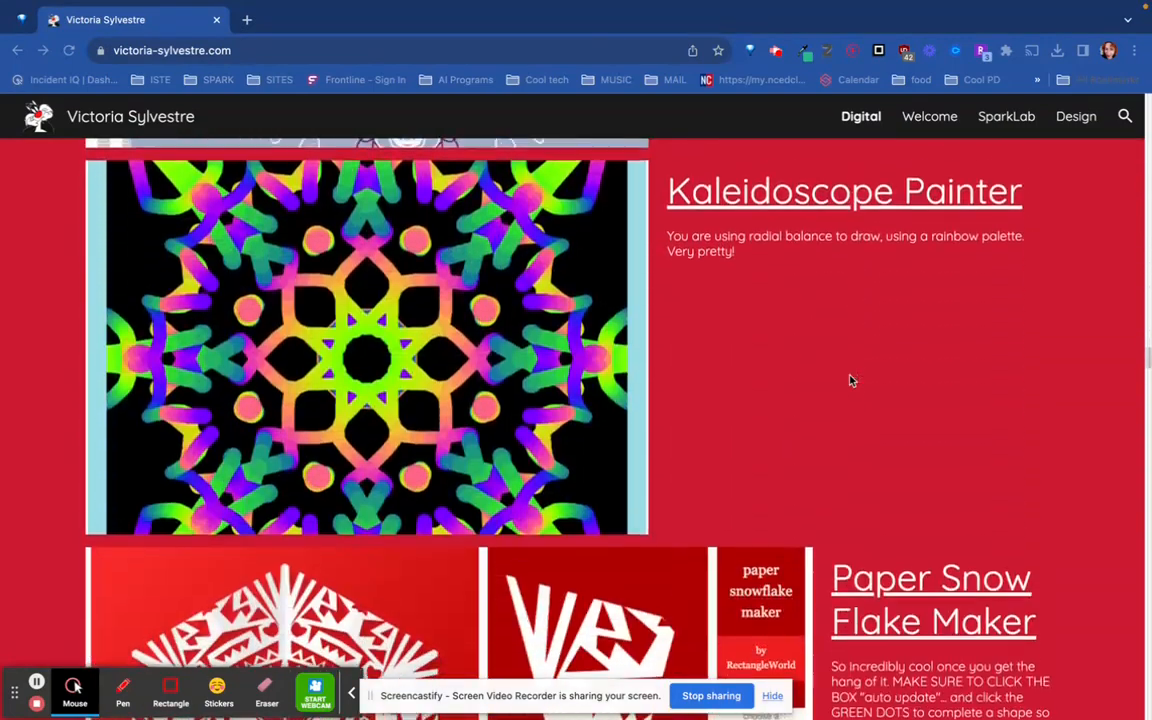
scroll(848, 376, up, 1)
scroll(848, 376, up, 1)
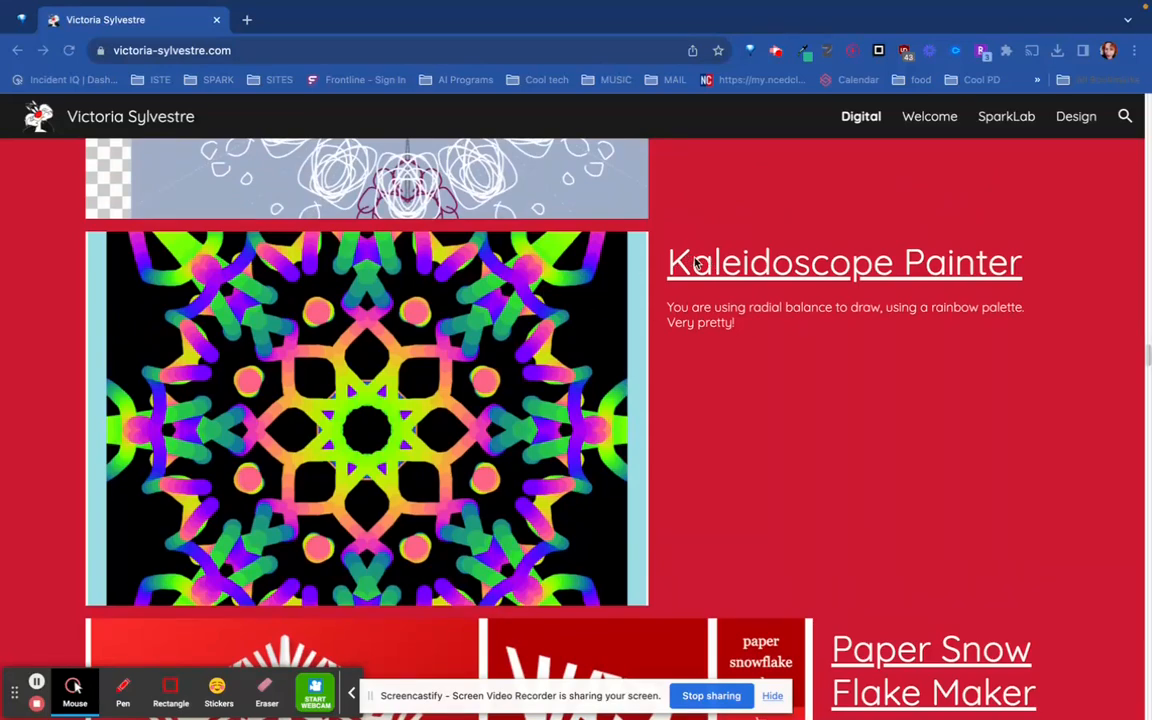
click(790, 279)
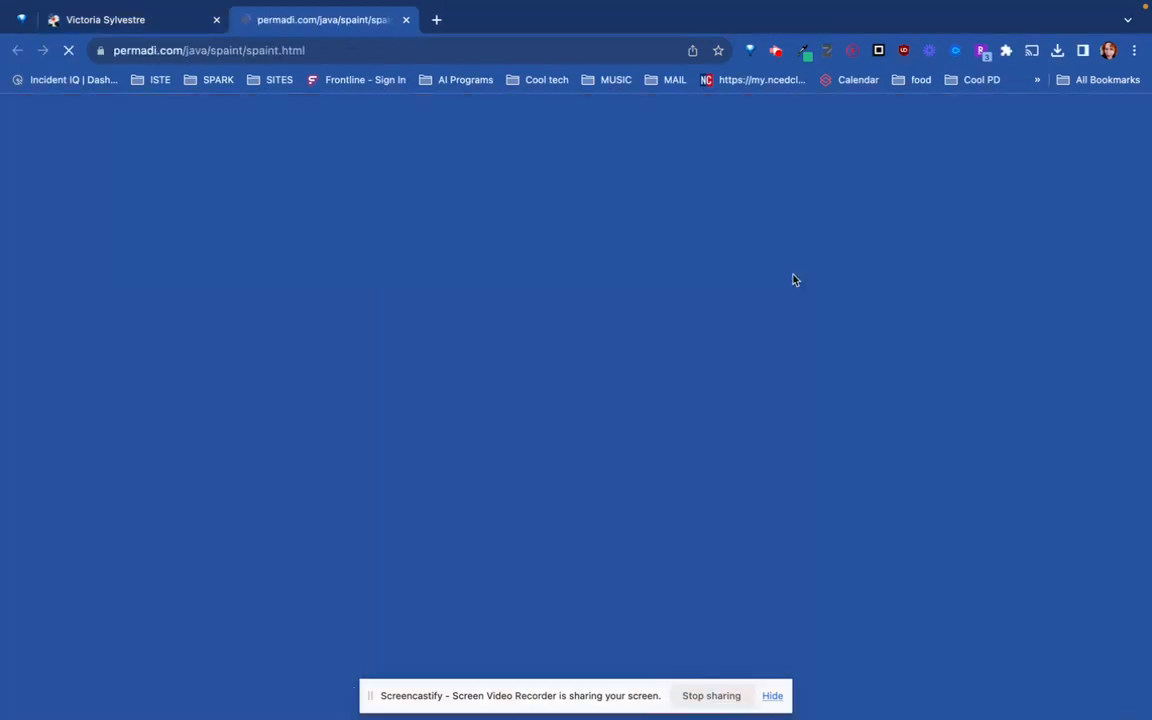
- Paint a rainbow kaleidoscope pattern on the black canvas, working from the center outward
scroll(843, 424, down, 2)
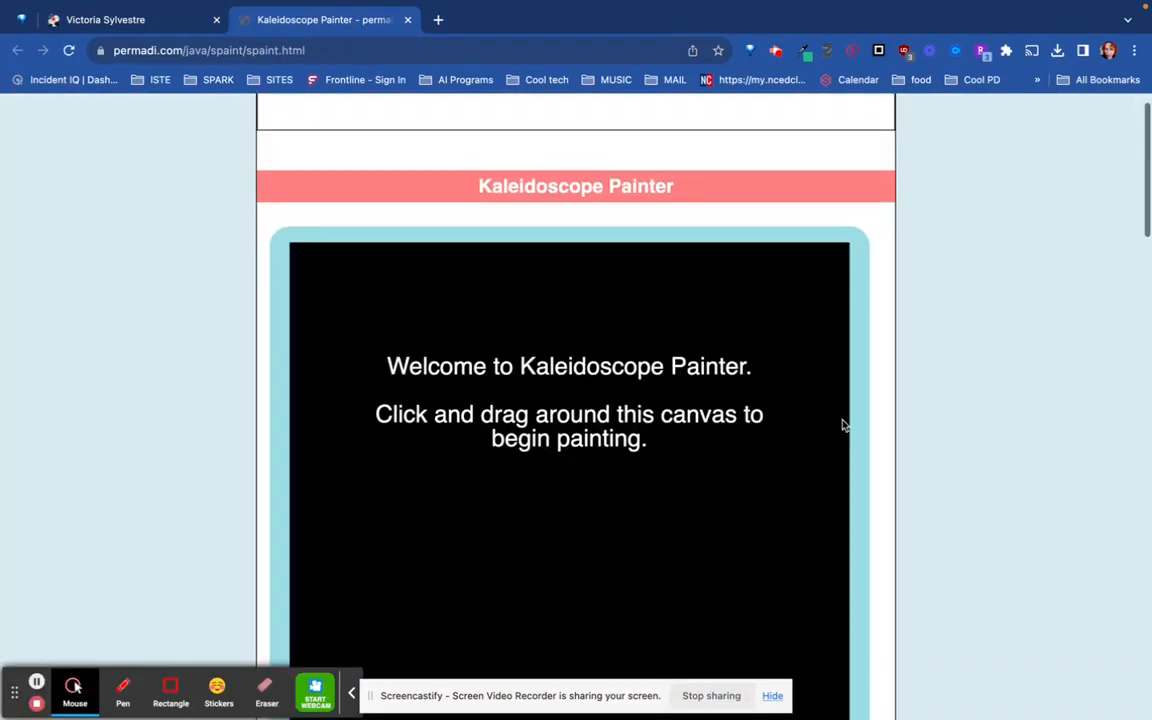
scroll(813, 456, down, 2)
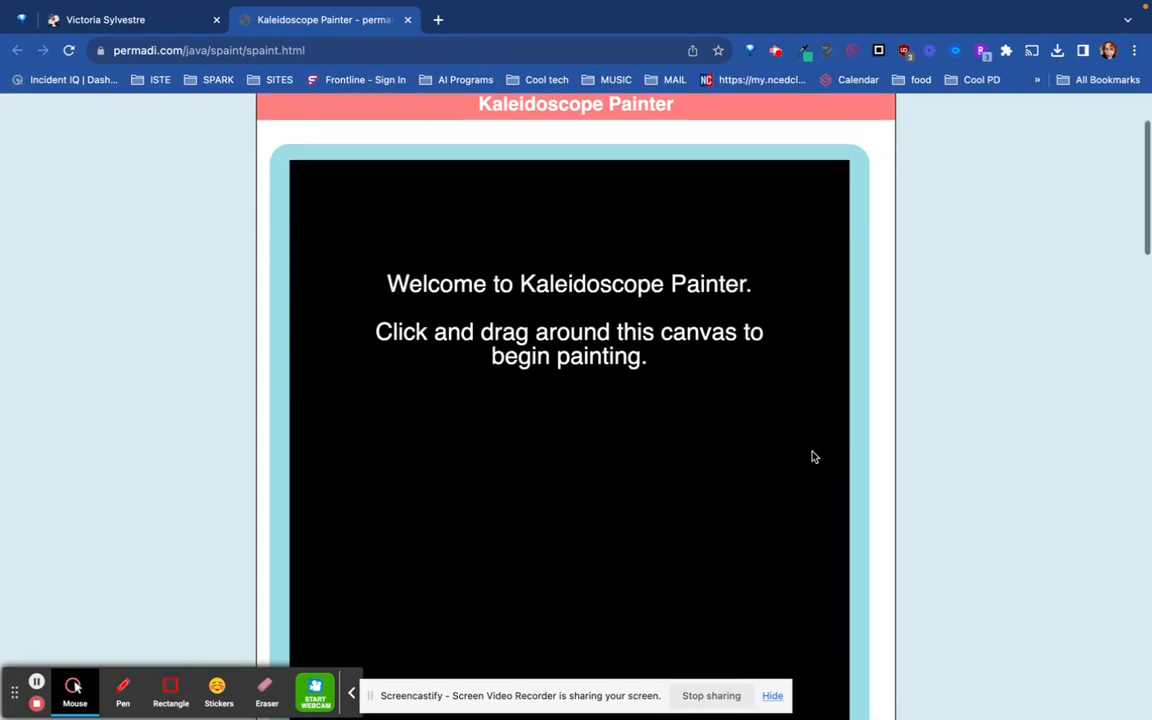
scroll(813, 456, down, 2)
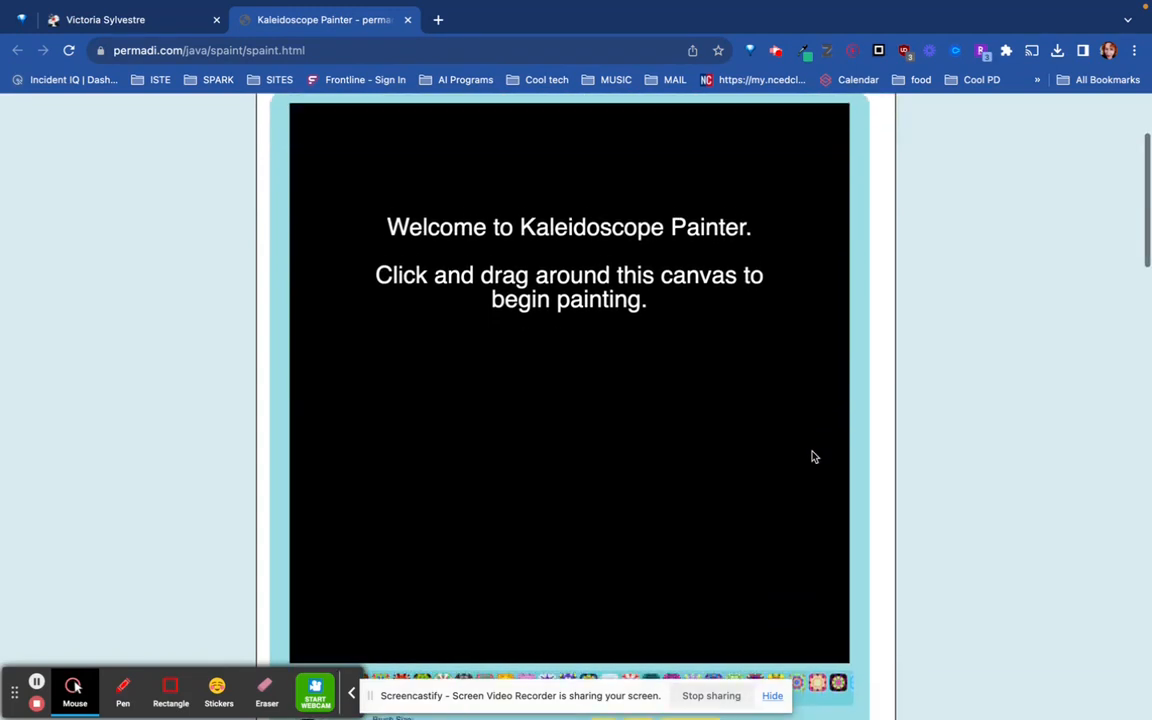
mouse_move(560, 380)
mouse_down()
mouse_move(580, 353)
mouse_move(529, 349)
mouse_move(533, 312)
mouse_move(637, 290)
mouse_move(550, 233)
mouse_move(542, 257)
mouse_move(440, 240)
mouse_move(459, 246)
mouse_move(469, 200)
mouse_move(524, 204)
mouse_move(643, 157)
mouse_up()
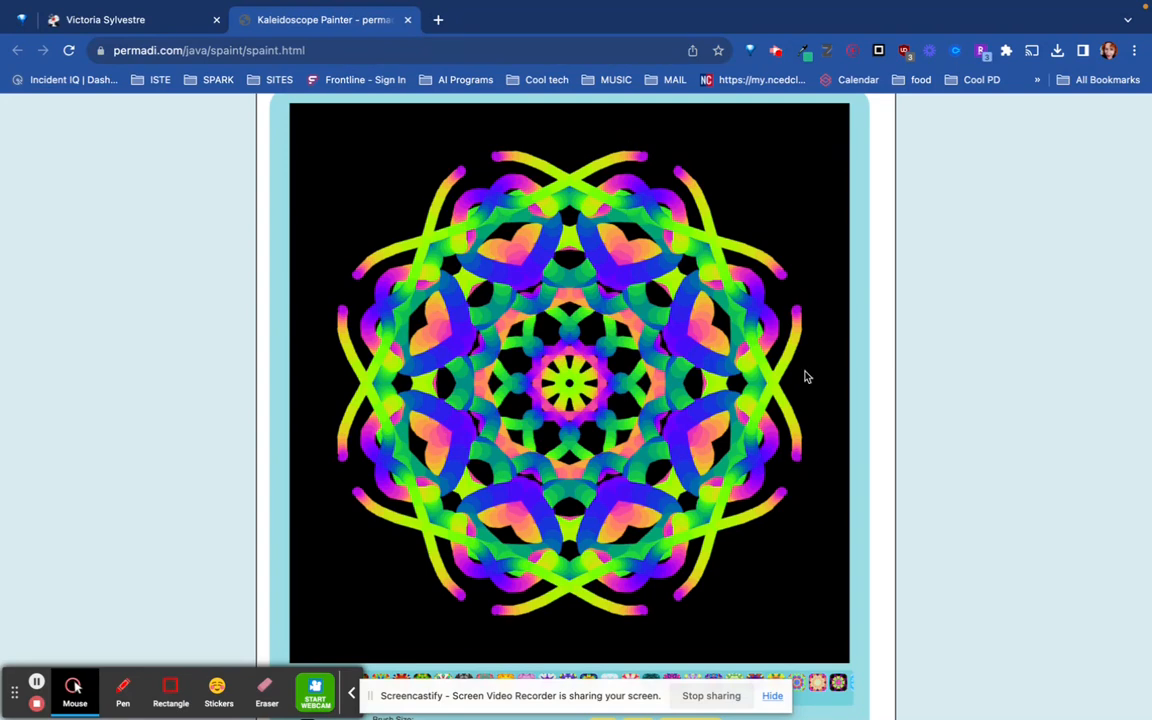
- Try a magenta and a white background behind the kaleidoscope pattern
scroll(762, 388, down, 5)
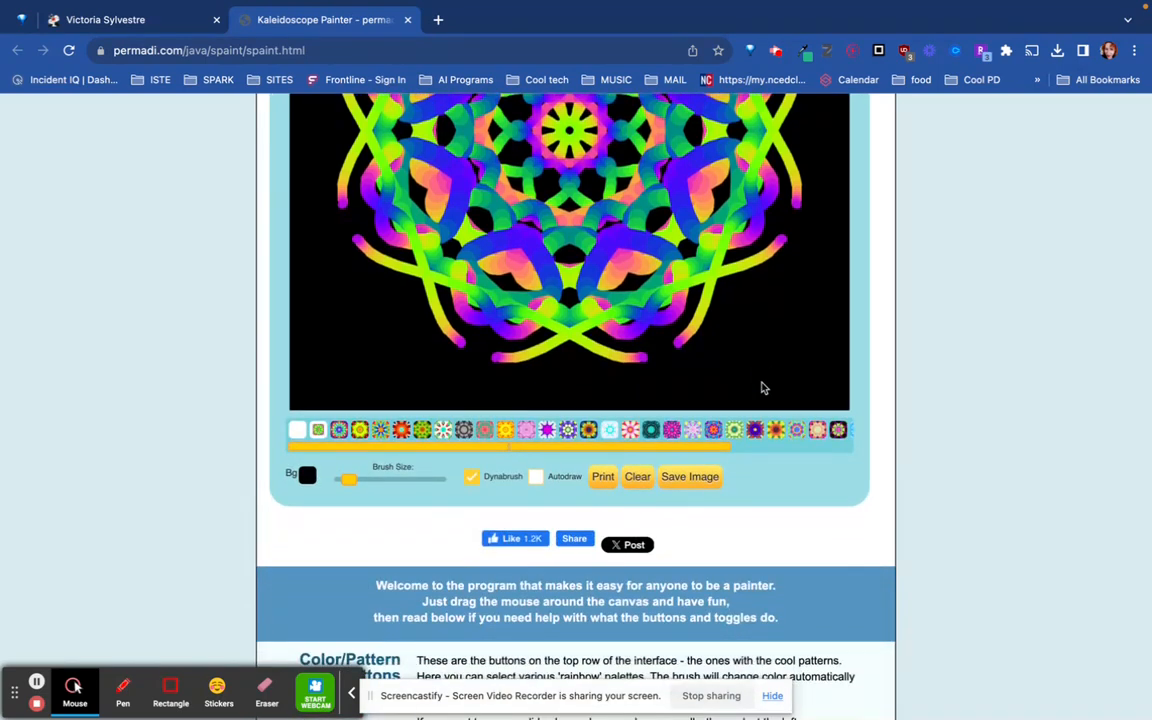
click(308, 476)
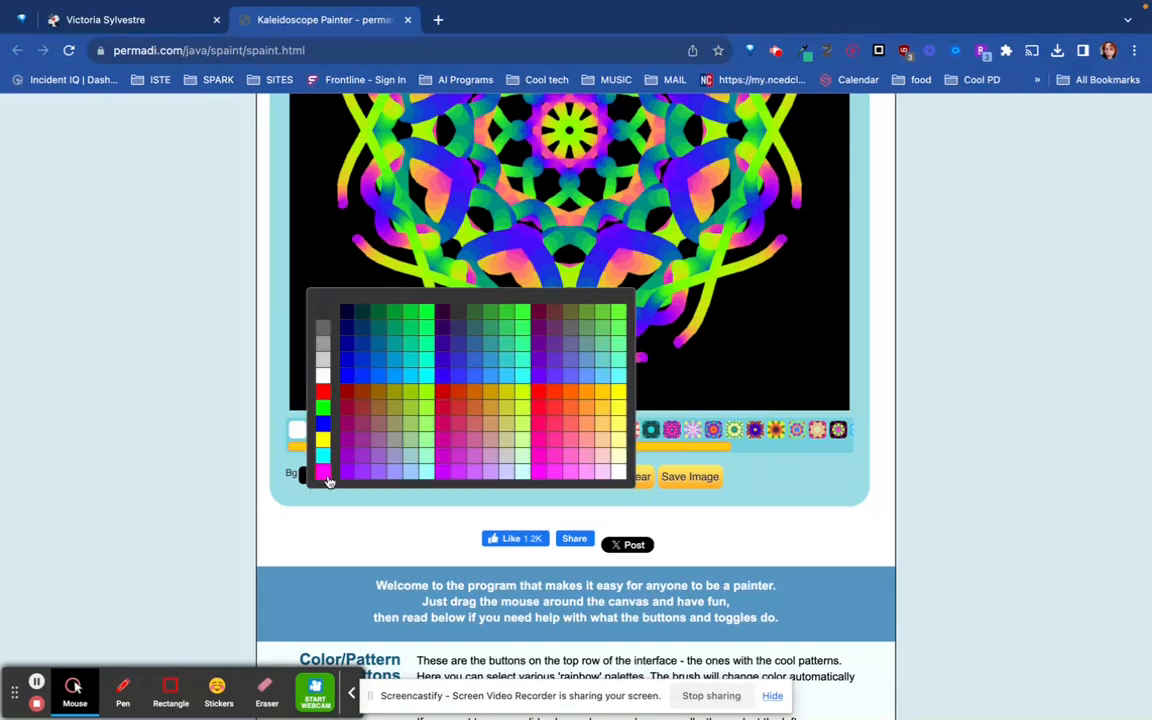
click(323, 472)
click(307, 476)
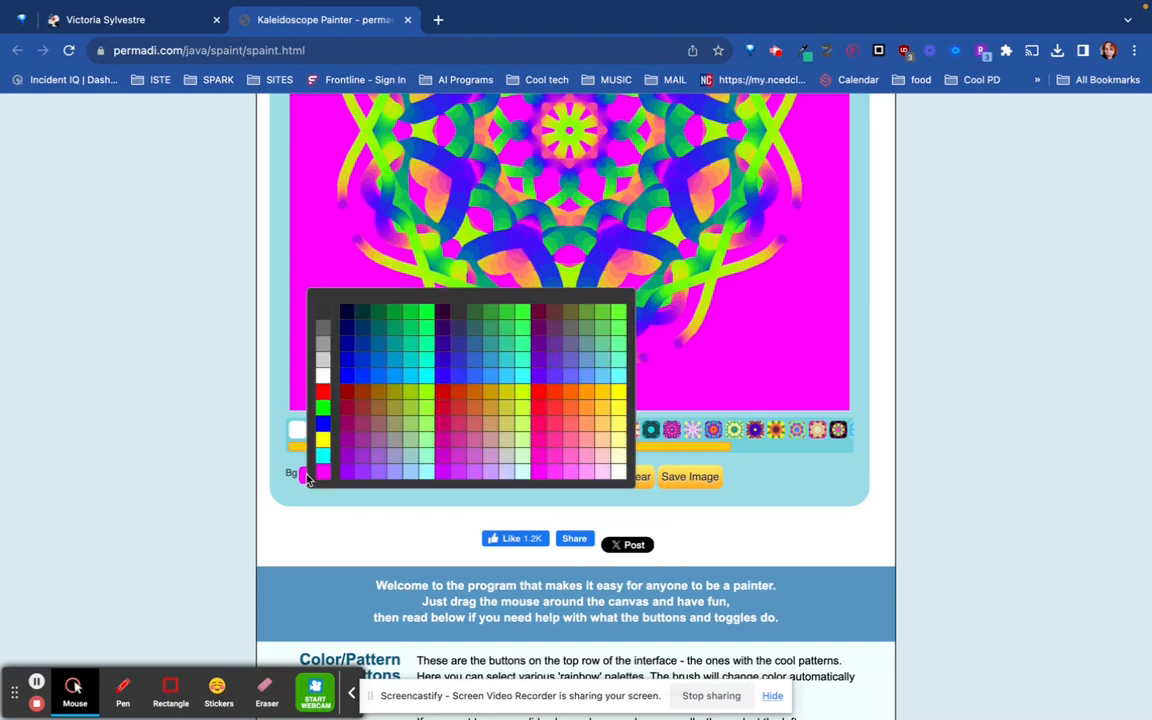
click(322, 375)
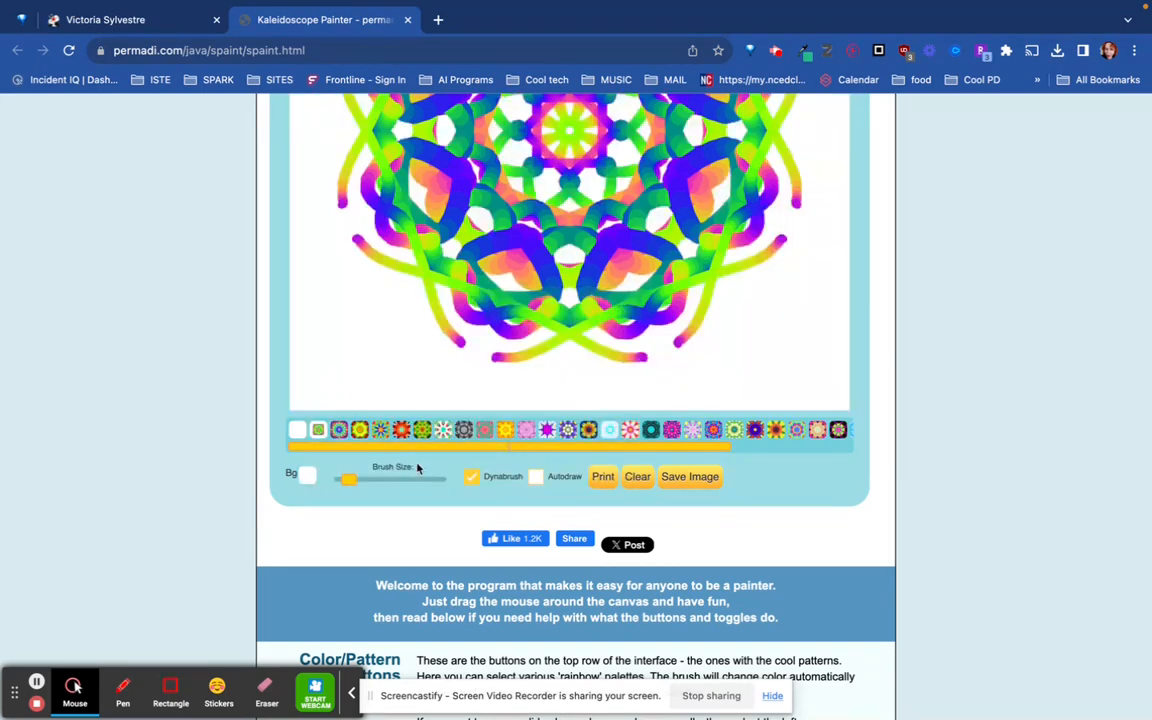
- Try a red and a blue background behind the kaleidoscope pattern
scroll(493, 330, up, 2)
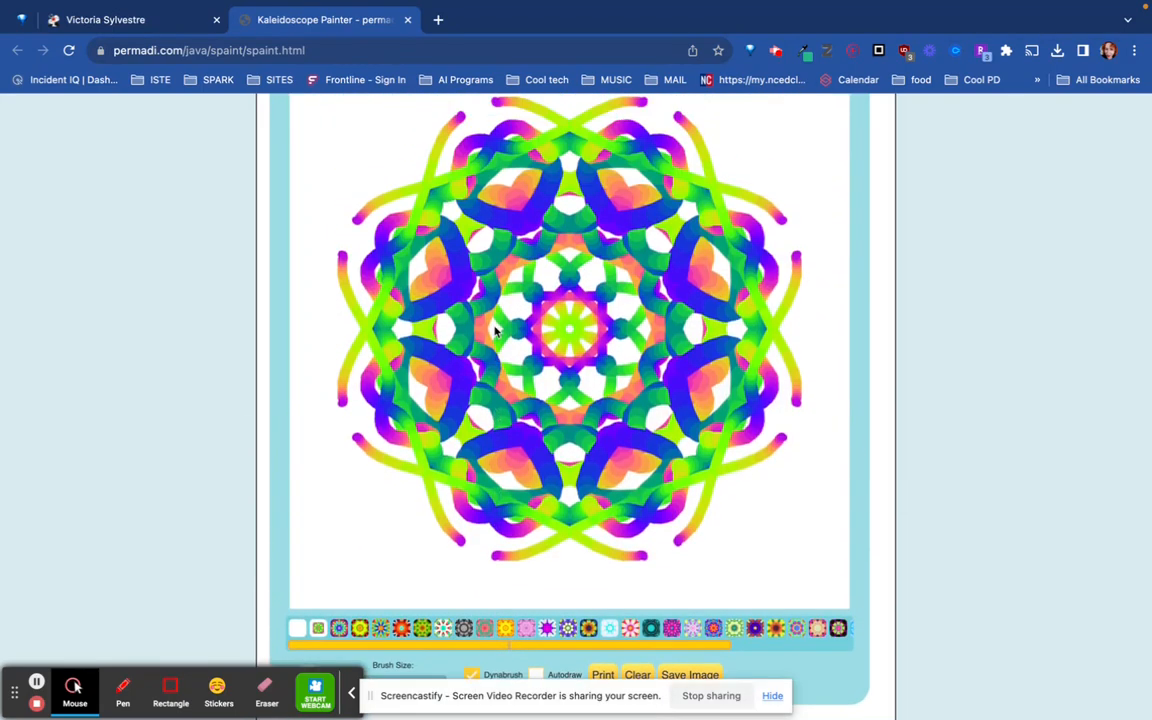
scroll(493, 330, down, 2)
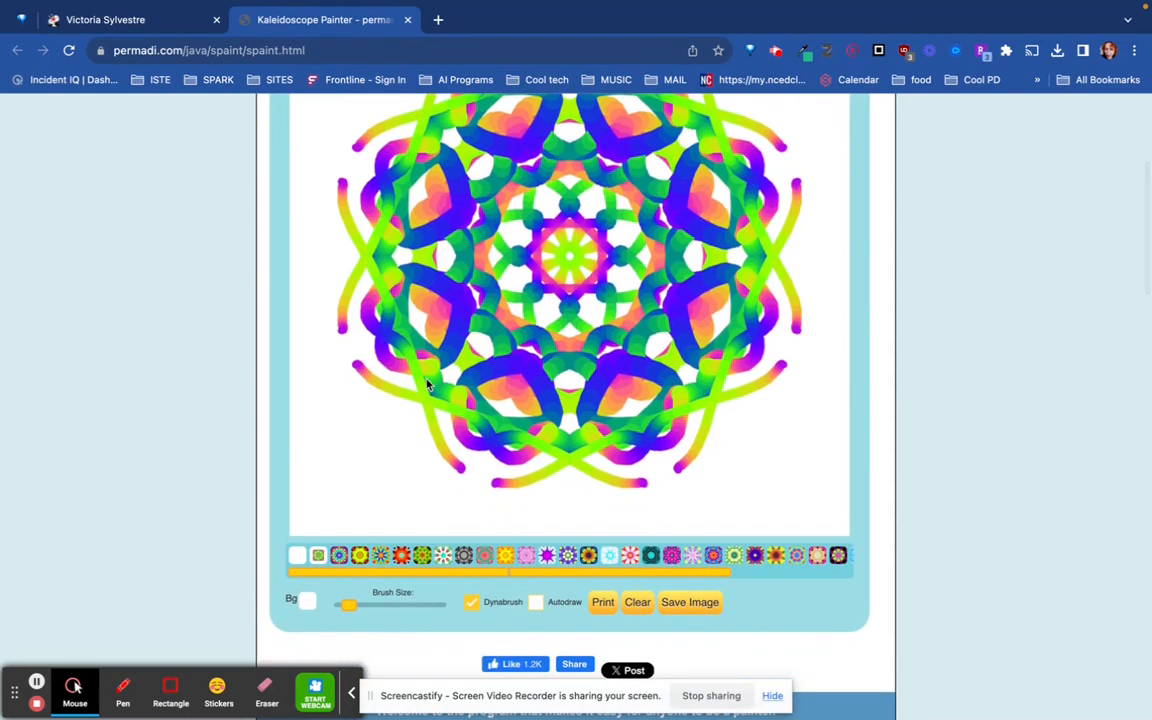
click(307, 602)
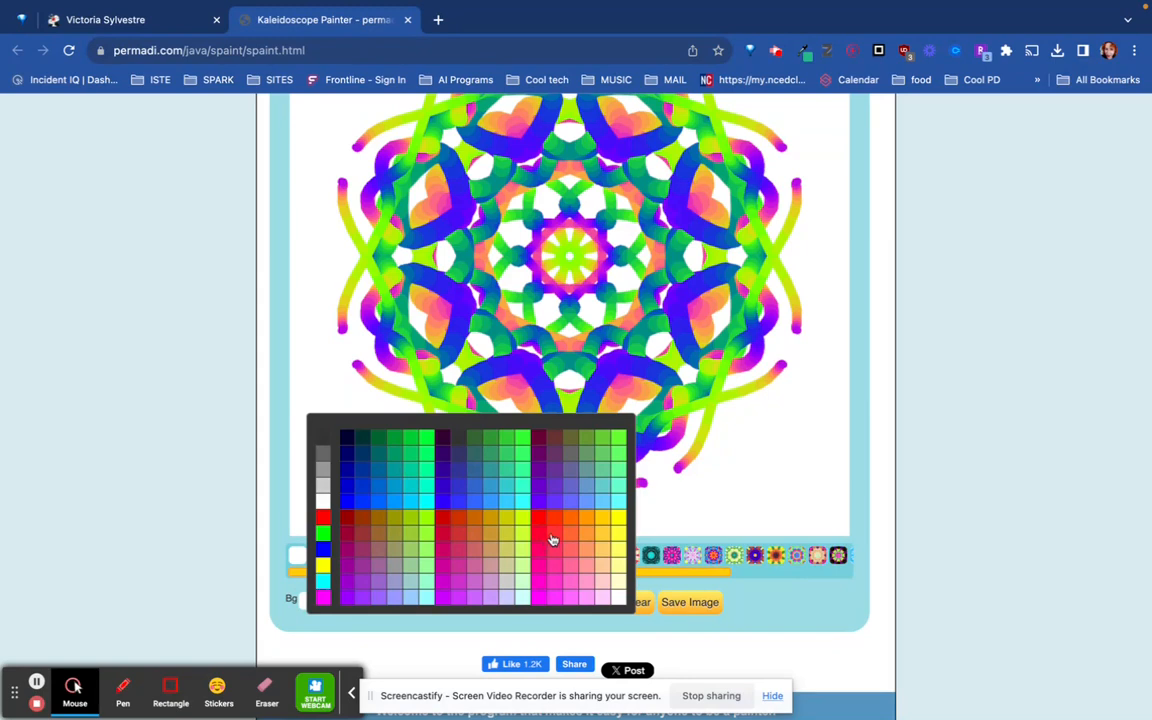
click(554, 540)
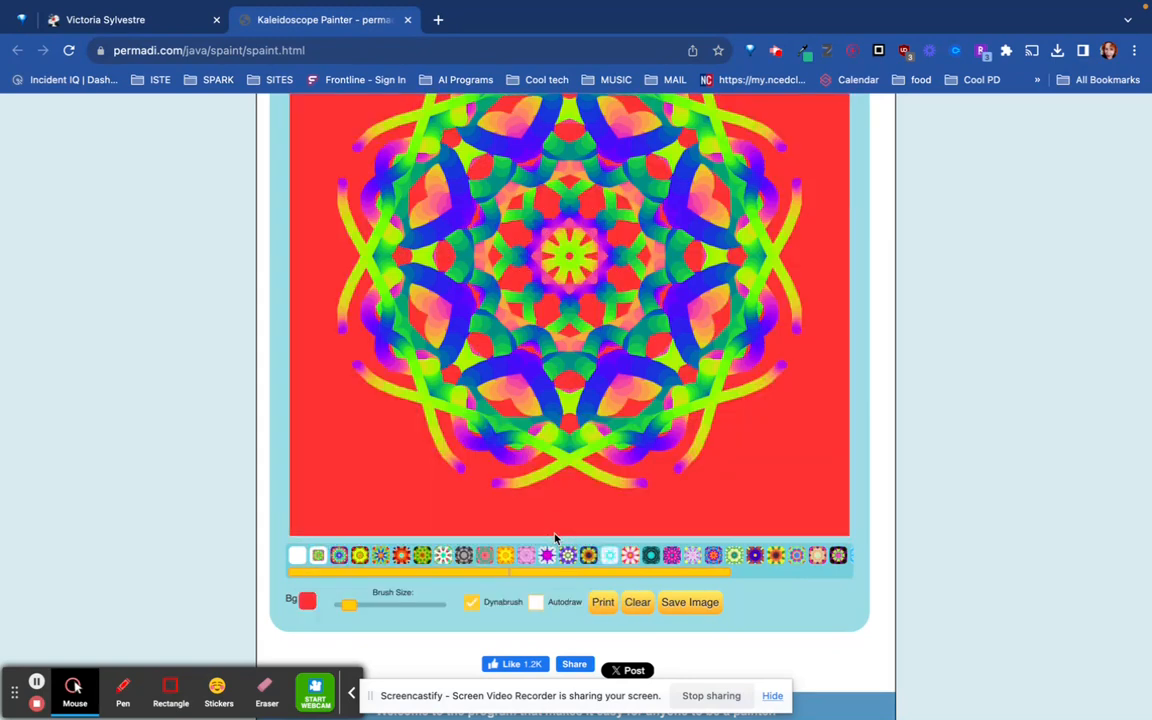
click(306, 601)
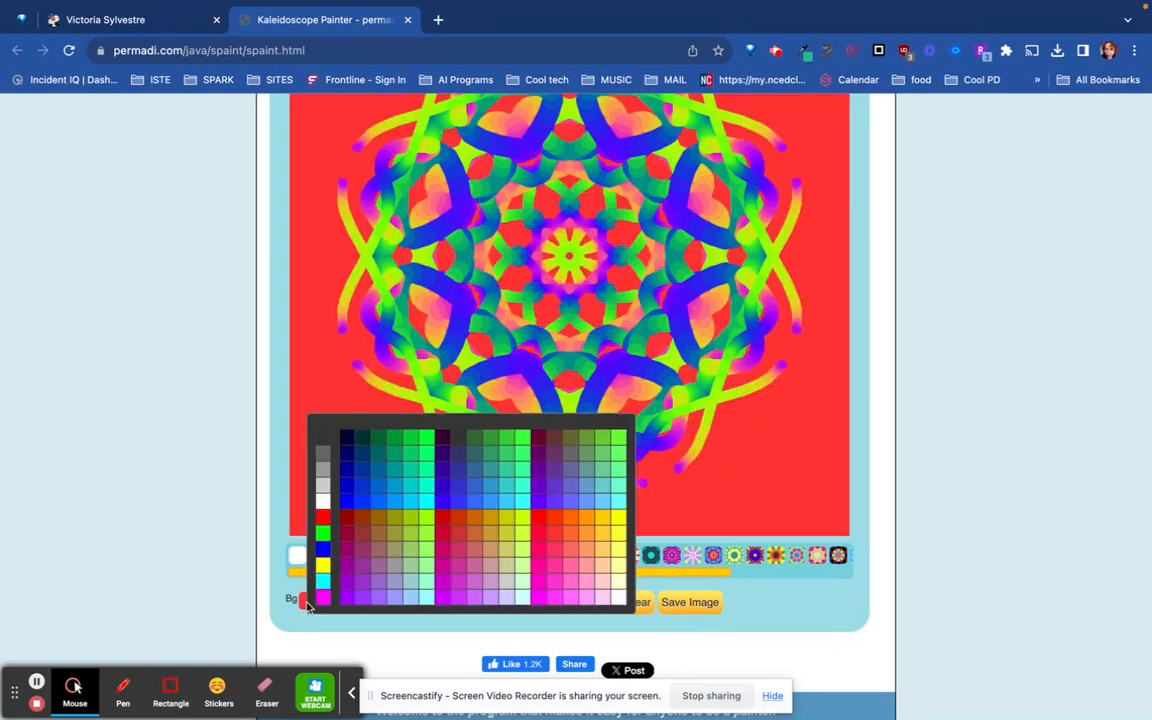
click(361, 491)
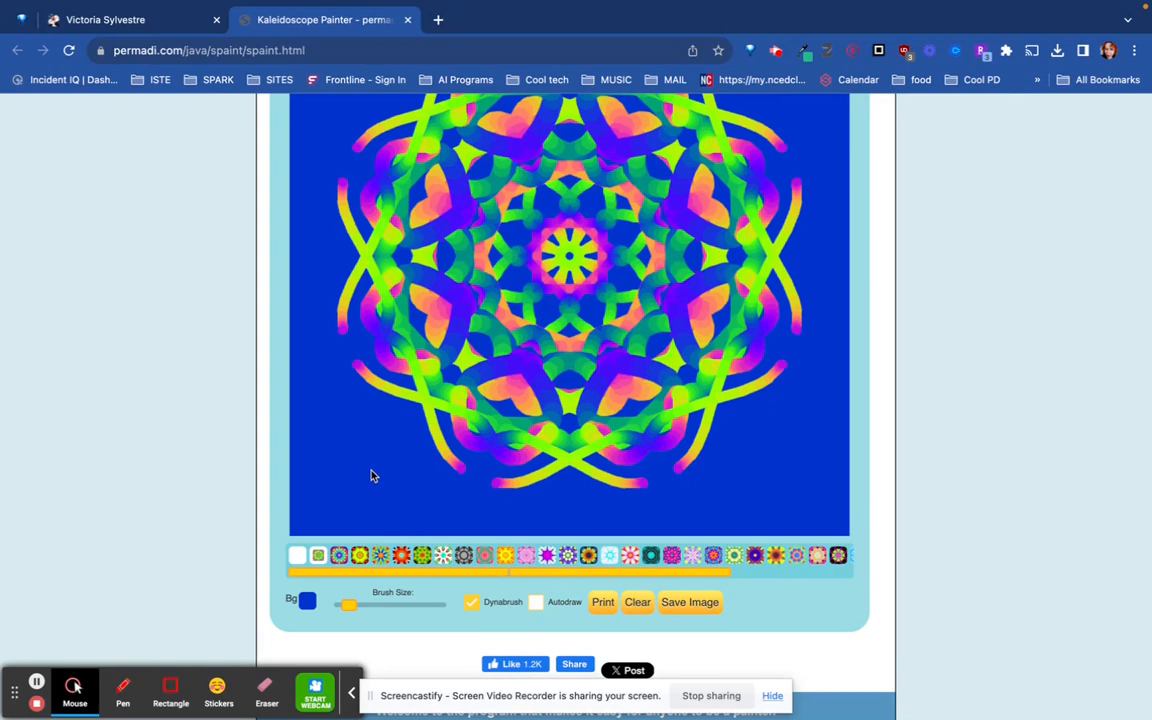
- Set the canvas background to dark gray
scroll(371, 476, up, 1)
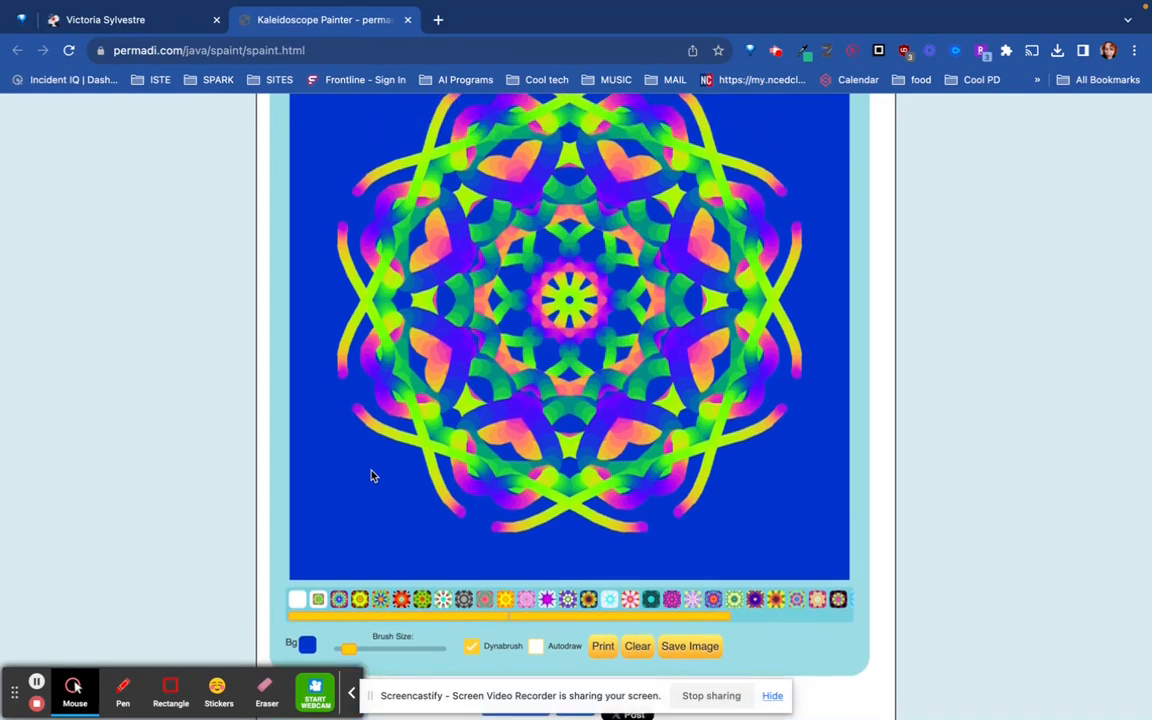
click(307, 646)
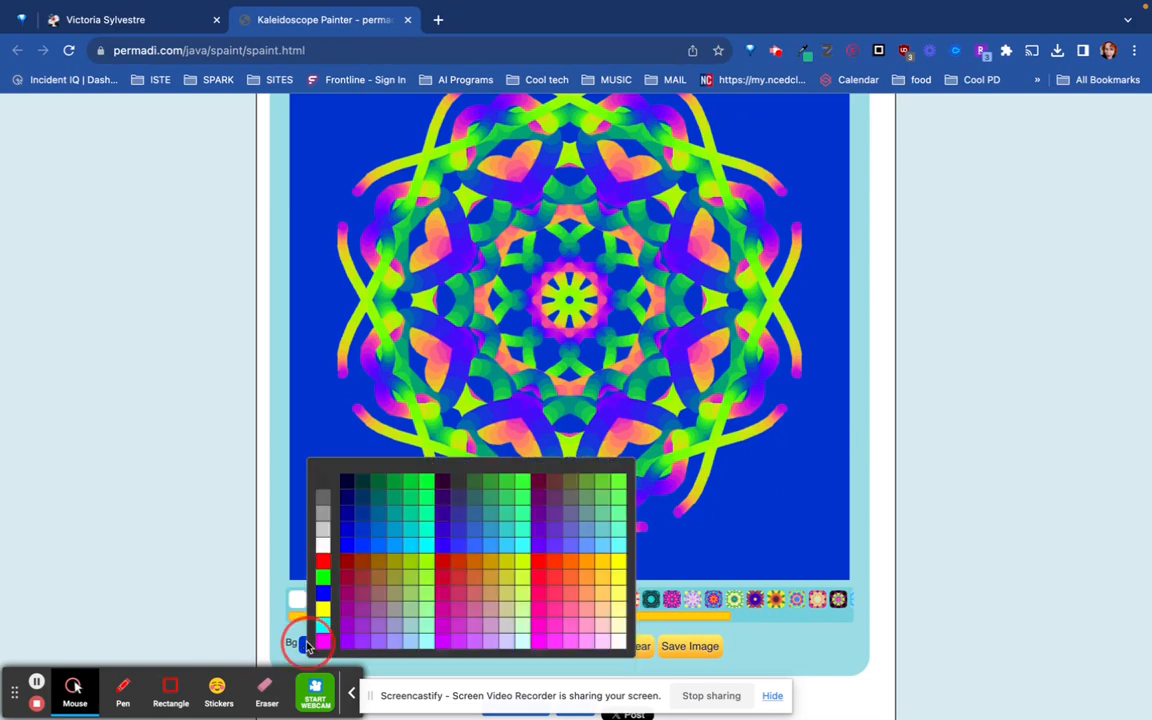
click(324, 488)
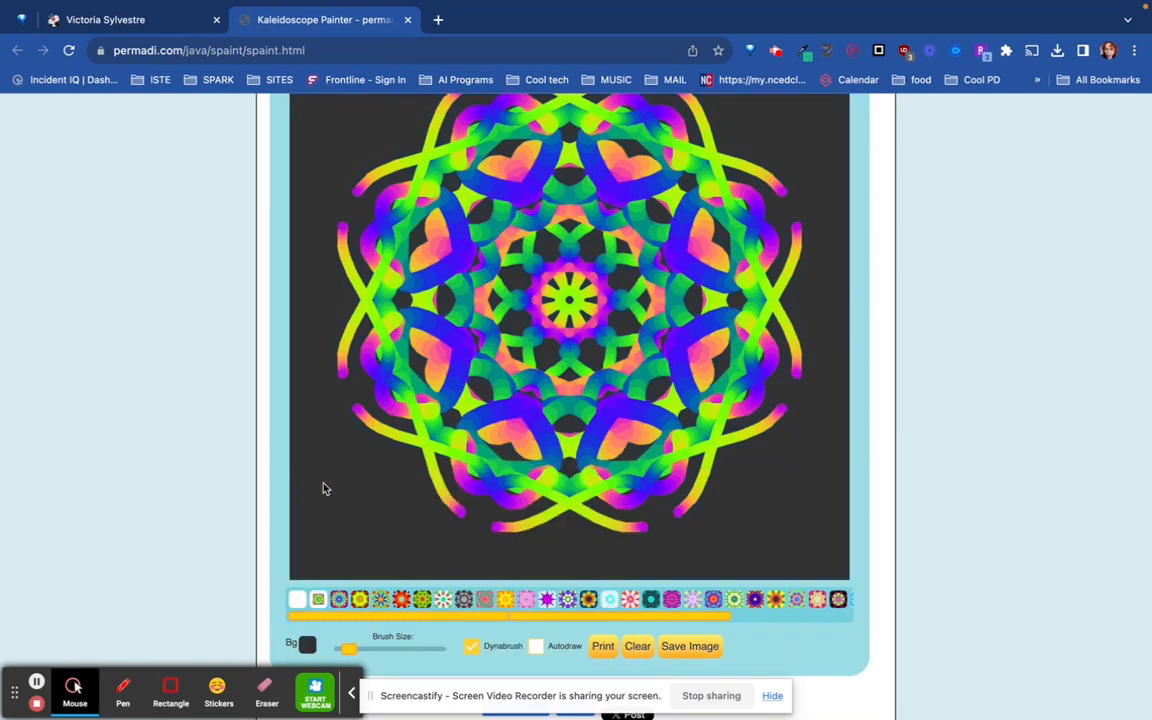
scroll(342, 509, up, 1)
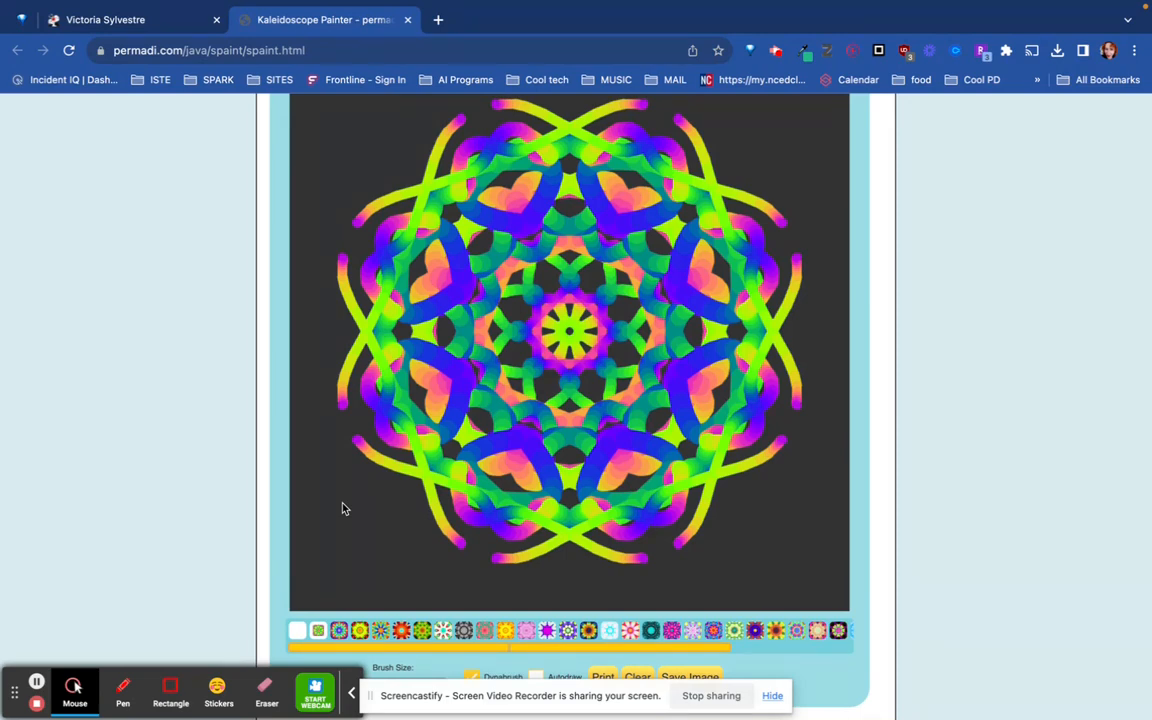
- Set the brush to its smallest size and paint thin looping lines near the canvas's lower corner
scroll(342, 509, down, 2)
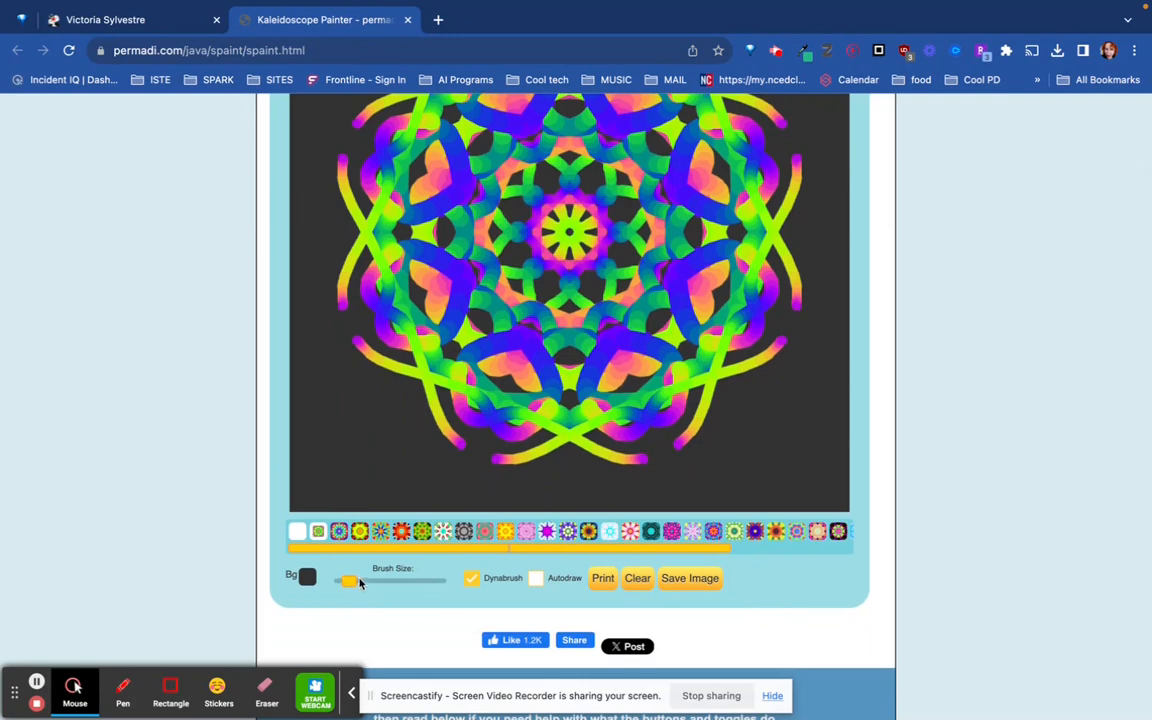
drag(349, 587, 335, 585)
click(341, 463)
mouse_move(341, 463)
mouse_down()
mouse_move(342, 415)
mouse_move(377, 407)
mouse_move(394, 419)
mouse_move(350, 383)
mouse_move(311, 385)
mouse_move(325, 389)
mouse_move(323, 440)
mouse_move(297, 446)
mouse_move(325, 465)
mouse_move(321, 479)
mouse_move(440, 465)
mouse_move(504, 489)
mouse_up()
- Paint thick symmetric strokes across the canvas with a medium brush, followed by the largest brush size
drag(336, 582, 385, 581)
mouse_move(448, 405)
mouse_down()
mouse_move(451, 372)
mouse_move(365, 358)
mouse_move(354, 345)
mouse_move(365, 383)
mouse_move(368, 311)
mouse_move(437, 307)
mouse_move(447, 245)
mouse_move(460, 263)
mouse_move(453, 243)
mouse_move(548, 237)
mouse_up()
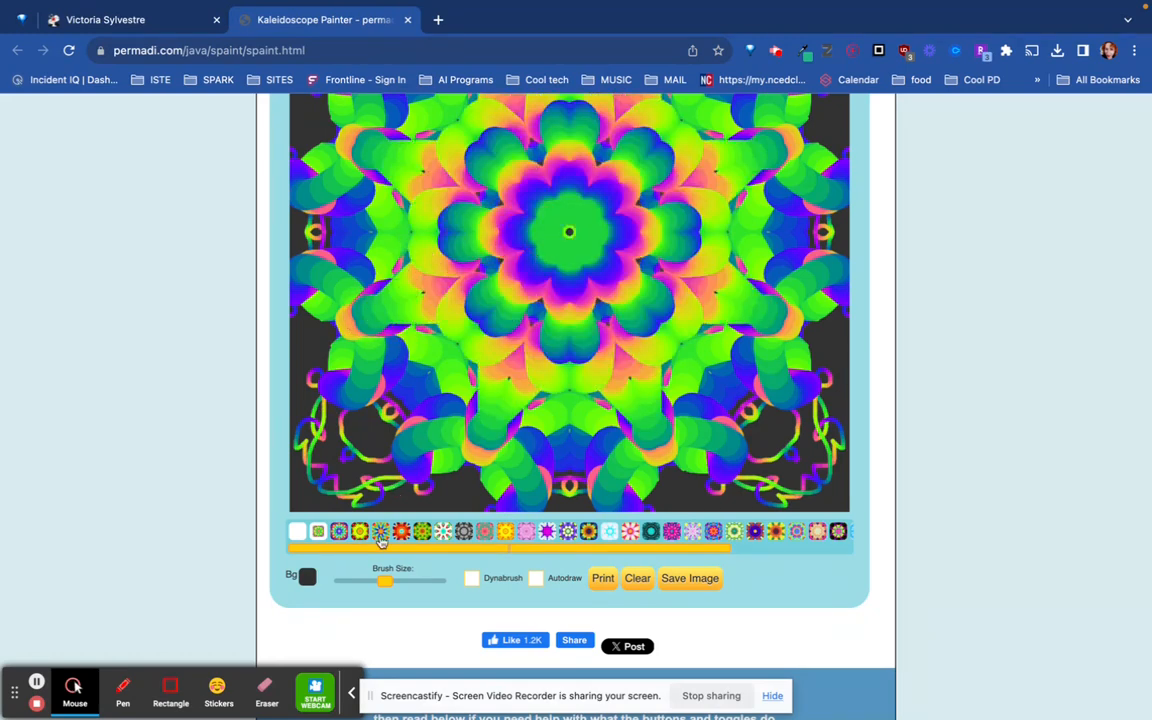
drag(387, 586, 448, 578)
mouse_move(491, 357)
mouse_down()
mouse_move(386, 378)
mouse_move(329, 462)
mouse_move(316, 455)
mouse_move(292, 260)
mouse_move(324, 234)
mouse_up()
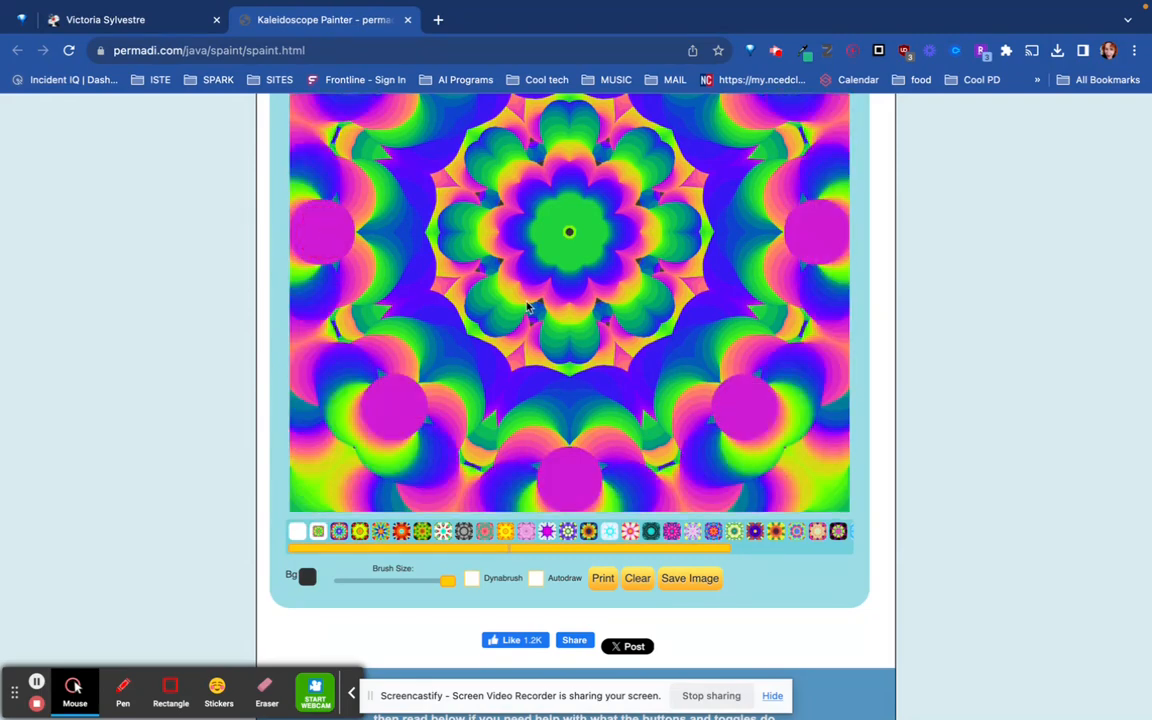
- Reduce the brush to its smallest size and paint fine symmetric line detail over the thick rainbow shapes
scroll(550, 309, up, 2)
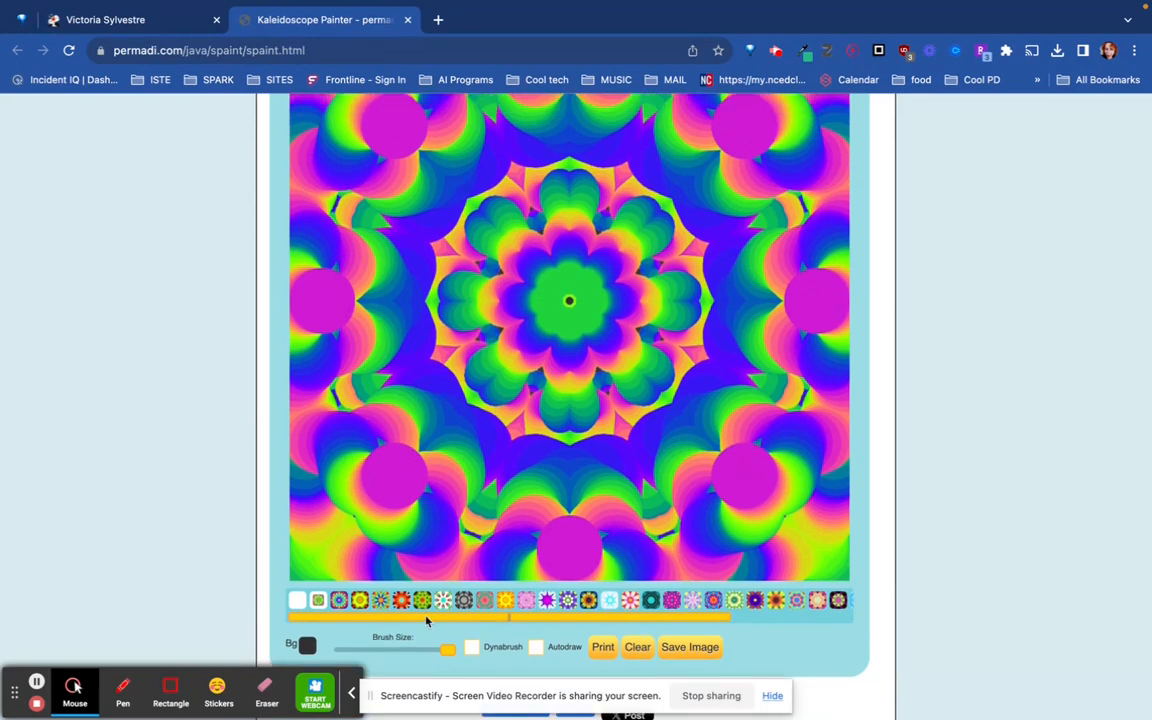
drag(448, 652, 318, 654)
mouse_move(560, 308)
mouse_down()
mouse_move(524, 291)
mouse_move(509, 311)
mouse_move(471, 321)
mouse_move(468, 297)
mouse_move(426, 305)
mouse_move(427, 287)
mouse_move(471, 292)
mouse_move(414, 280)
mouse_move(469, 230)
mouse_move(478, 178)
mouse_move(499, 177)
mouse_move(471, 203)
mouse_move(448, 183)
mouse_move(467, 181)
mouse_move(414, 188)
mouse_move(377, 223)
mouse_move(345, 221)
mouse_move(316, 250)
mouse_move(334, 244)
mouse_move(345, 288)
mouse_move(331, 324)
mouse_move(315, 317)
mouse_move(335, 305)
mouse_move(343, 332)
mouse_move(349, 454)
mouse_move(374, 500)
mouse_move(411, 503)
mouse_move(402, 543)
mouse_move(450, 539)
mouse_up()
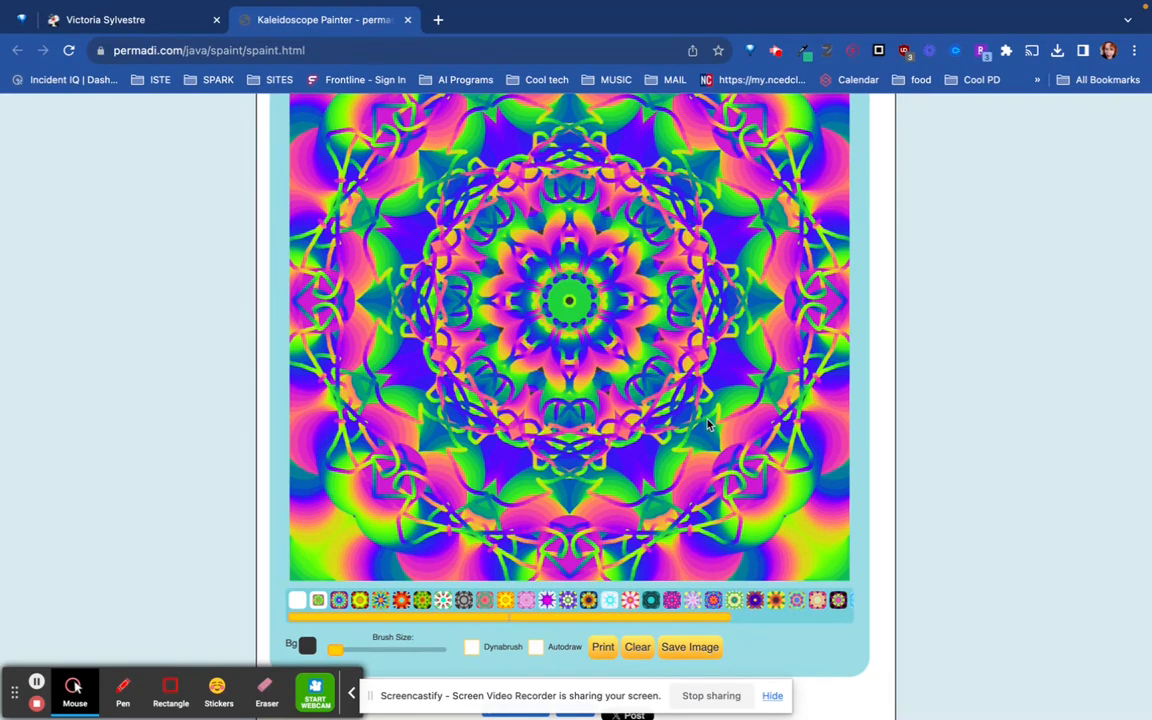
scroll(620, 380, up, 1)
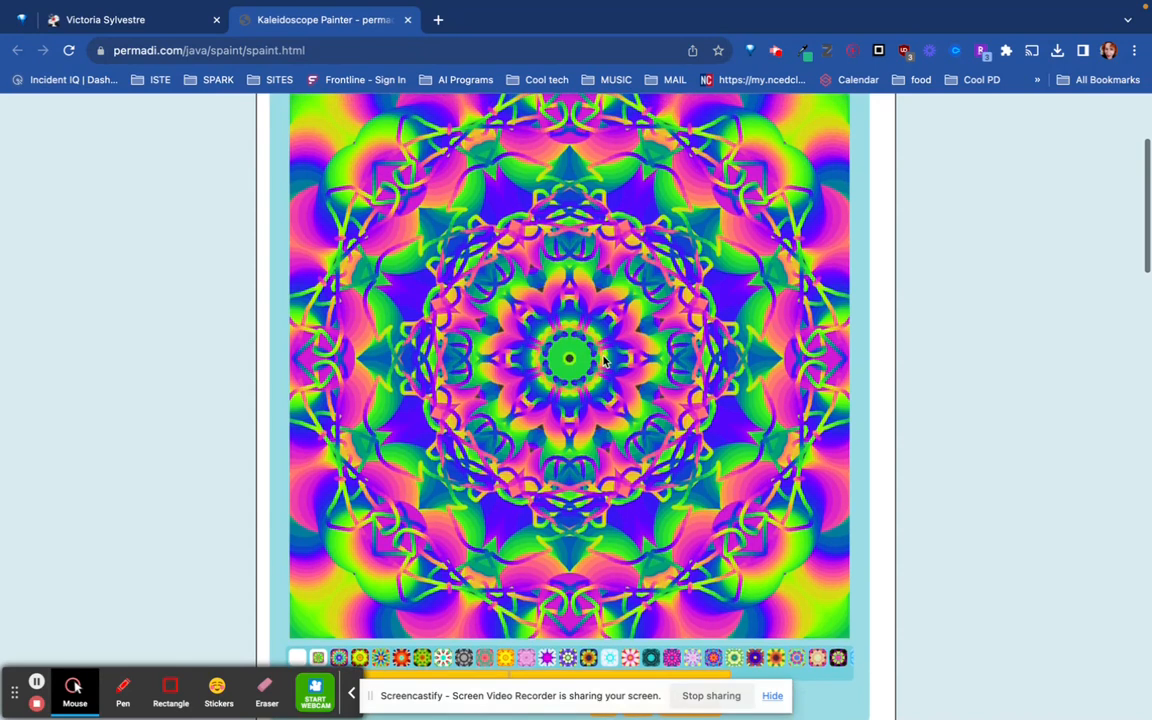
scroll(604, 361, up, 1)
scroll(604, 361, up, 1)
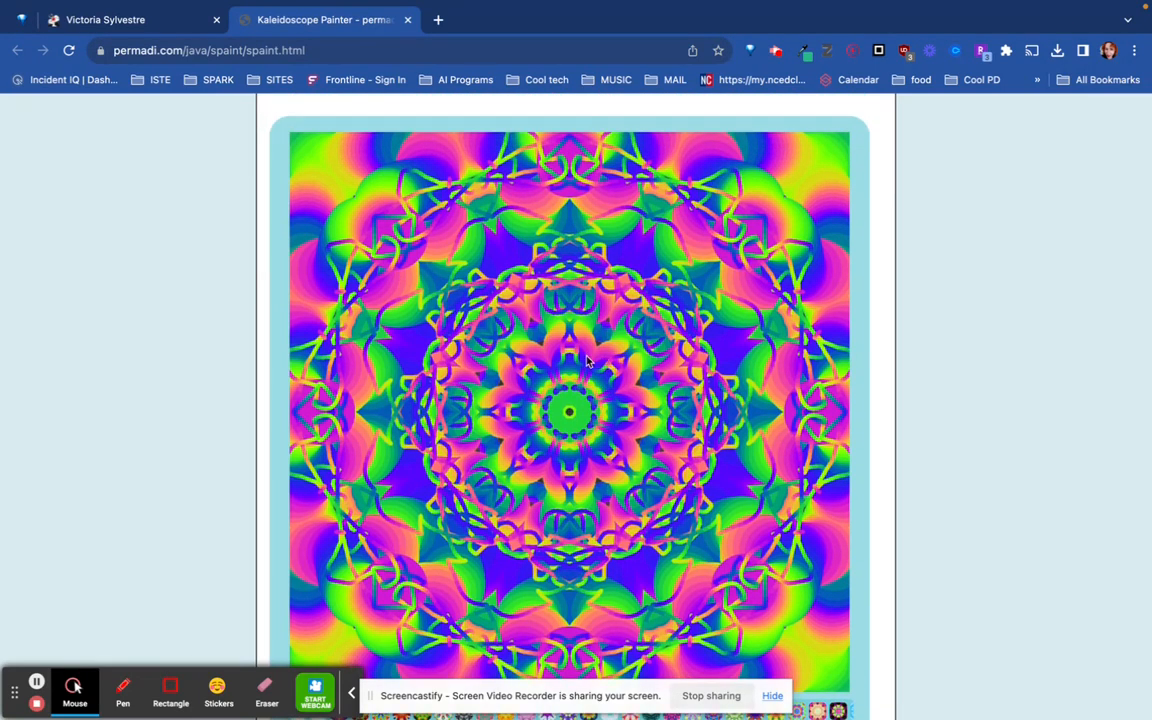
- Choose the grayscale palette and paint thick symmetric strokes over the rainbow design with a medium brush
scroll(560, 388, down, 1)
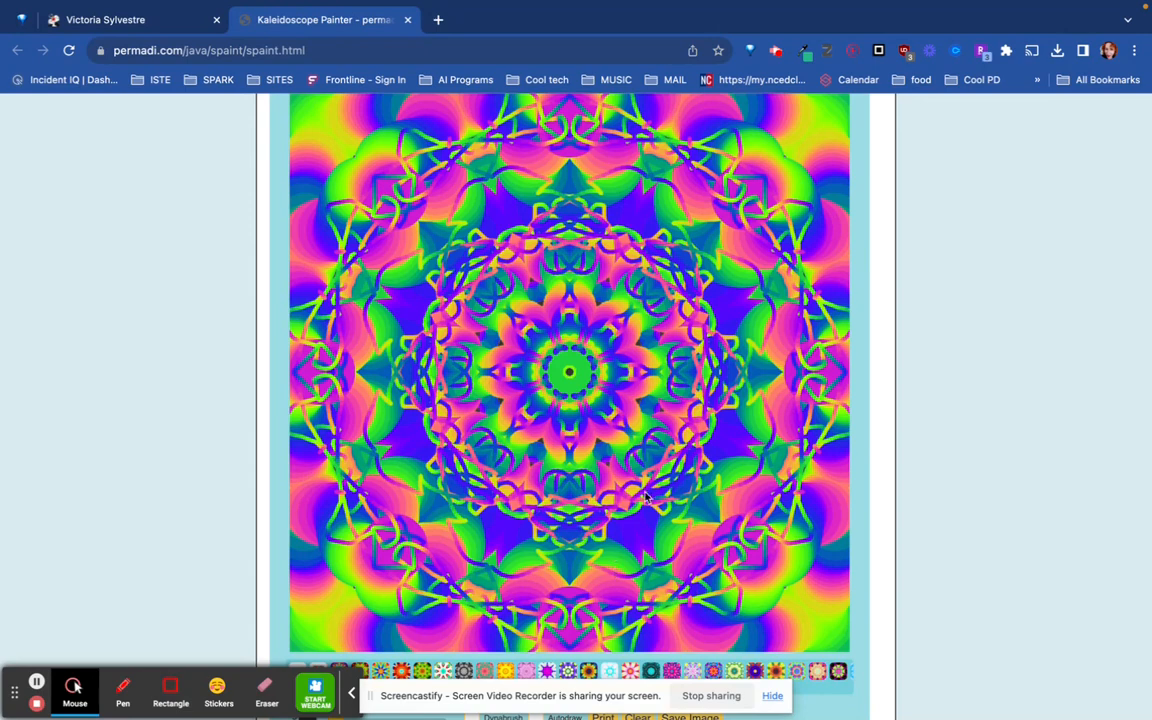
scroll(645, 497, down, 3)
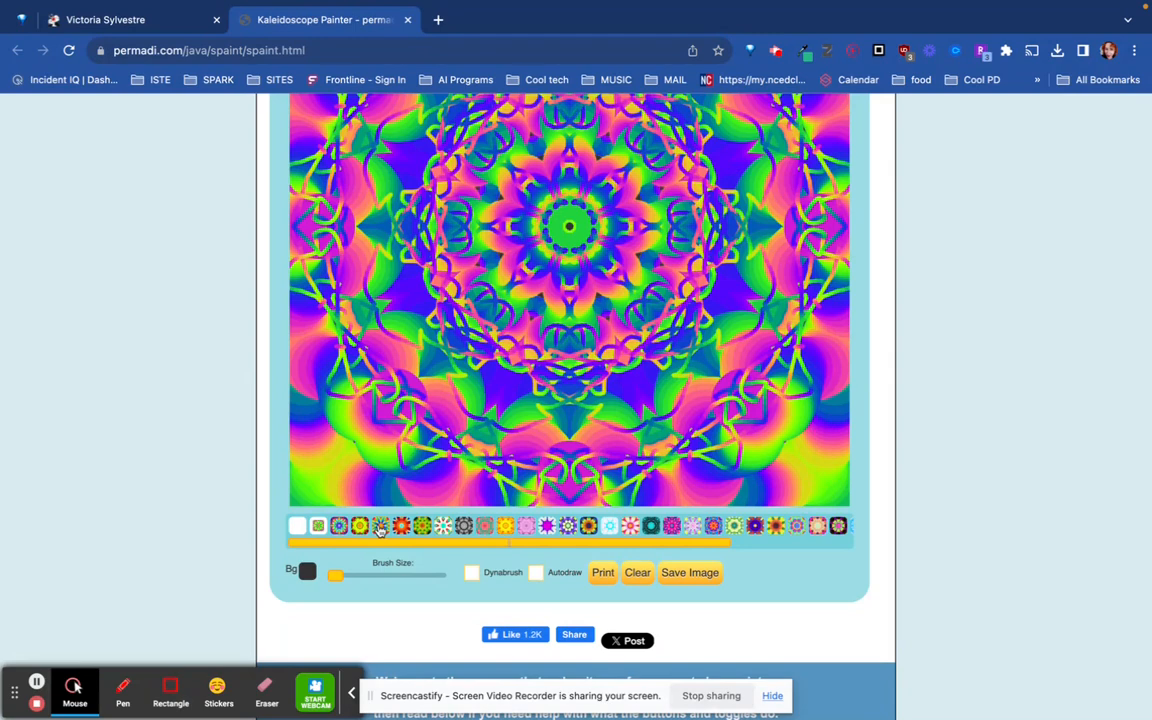
click(465, 527)
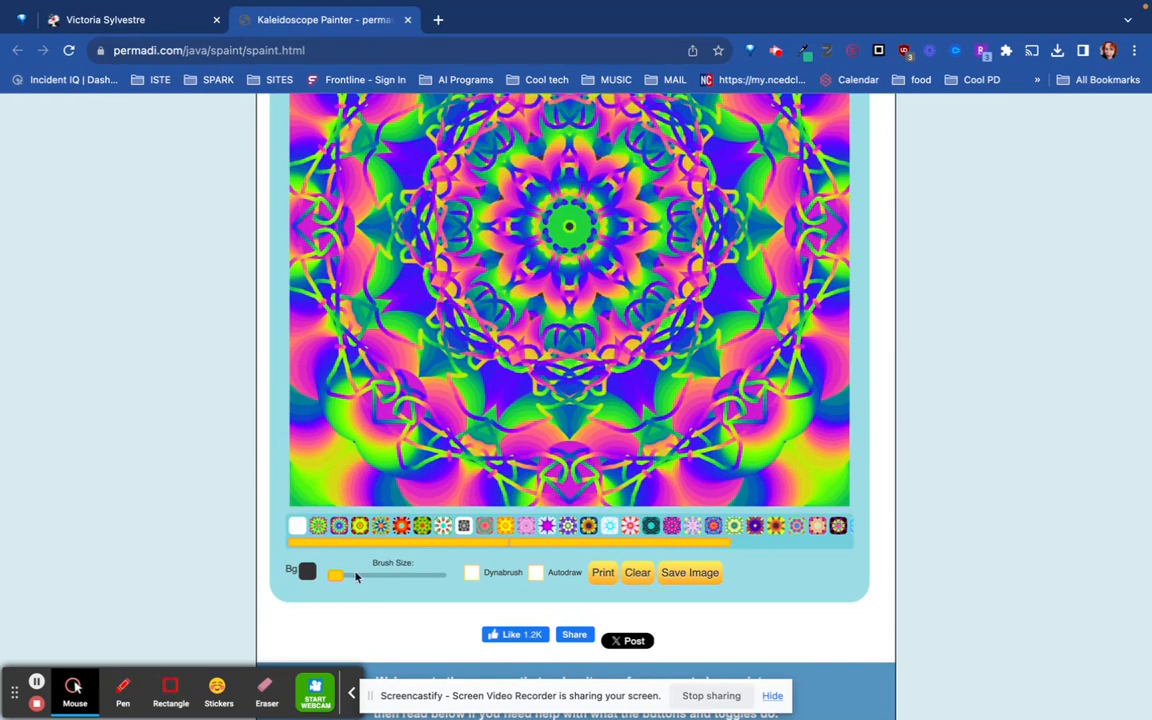
drag(335, 577, 386, 576)
mouse_move(523, 205)
mouse_down()
mouse_move(551, 243)
mouse_move(488, 238)
mouse_move(386, 257)
mouse_move(335, 240)
mouse_move(381, 322)
mouse_move(393, 296)
mouse_move(441, 288)
mouse_up()
mouse_move(462, 257)
mouse_down()
mouse_move(548, 242)
mouse_move(522, 242)
mouse_move(540, 232)
mouse_move(535, 242)
mouse_up()
mouse_move(355, 444)
mouse_down()
mouse_move(311, 463)
mouse_move(270, 290)
mouse_move(303, 150)
mouse_move(300, 224)
mouse_up()
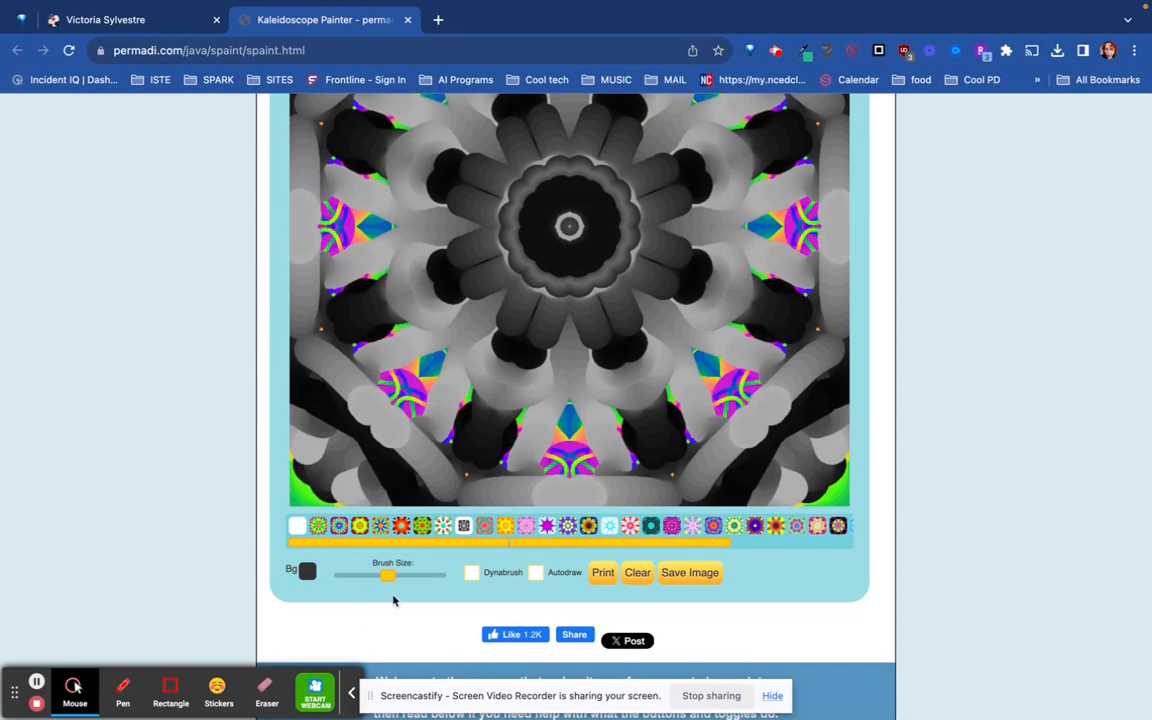
- Reduce the brush to its smallest size and paint thin gray symmetric lines in a ring around the center
drag(386, 577, 314, 581)
mouse_move(449, 328)
mouse_down()
mouse_move(436, 264)
mouse_move(440, 274)
mouse_move(366, 270)
mouse_move(380, 313)
mouse_move(452, 374)
mouse_move(523, 406)
mouse_move(598, 402)
mouse_up()
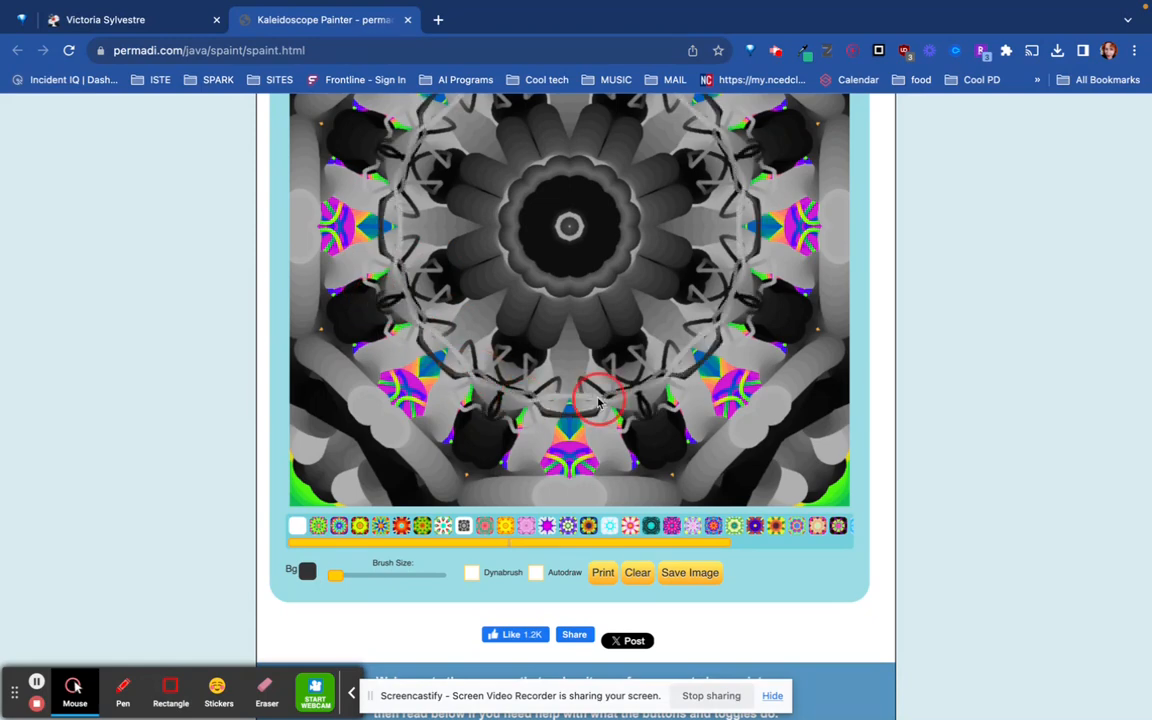
scroll(598, 402, up, 2)
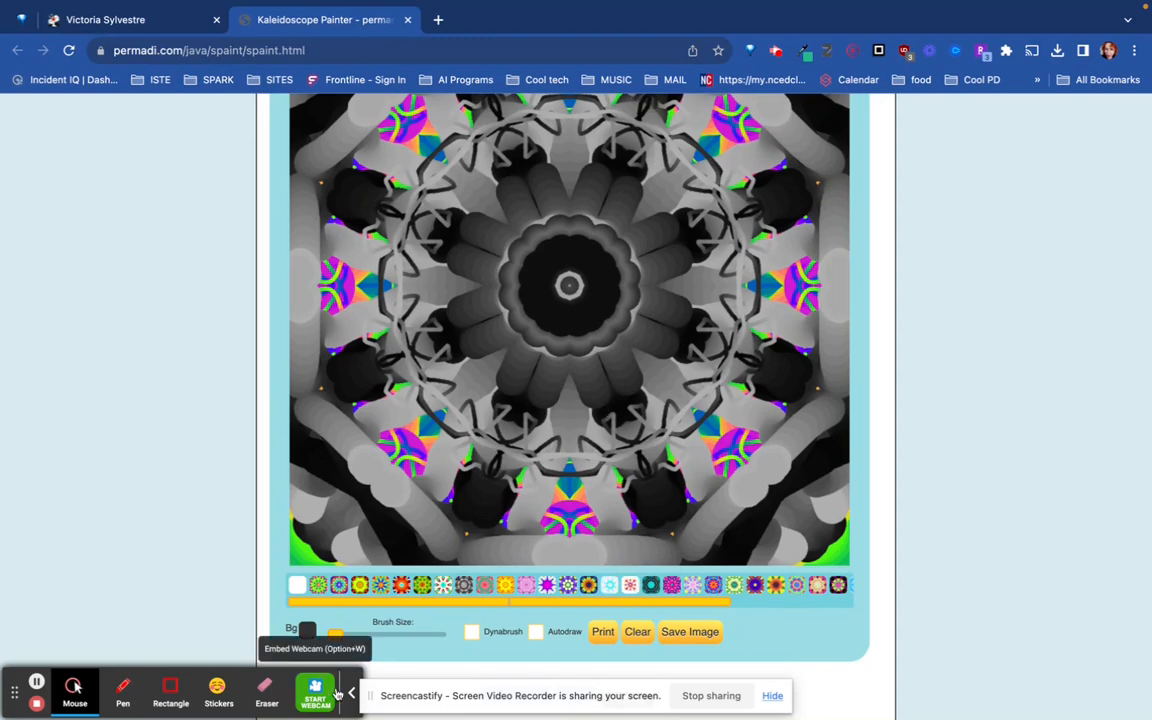
- With a medium brush, paint thick pink-and-orange shapes around the center and a teal-and-purple band near the canvas edges
drag(335, 634, 388, 636)
mouse_move(515, 316)
mouse_down()
mouse_move(498, 246)
mouse_move(412, 240)
mouse_move(365, 285)
mouse_move(371, 350)
mouse_move(349, 274)
mouse_move(417, 212)
mouse_move(409, 295)
mouse_move(380, 296)
mouse_move(385, 236)
mouse_move(396, 231)
mouse_move(351, 228)
mouse_move(381, 210)
mouse_move(417, 216)
mouse_up()
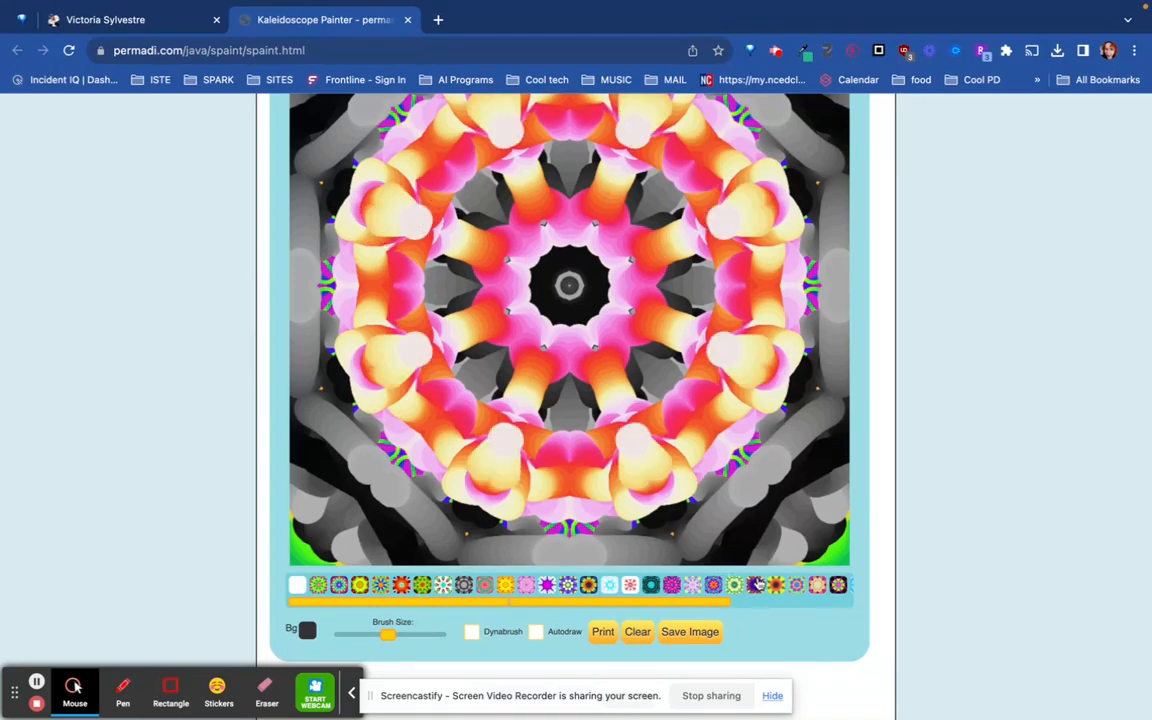
drag(720, 605, 851, 603)
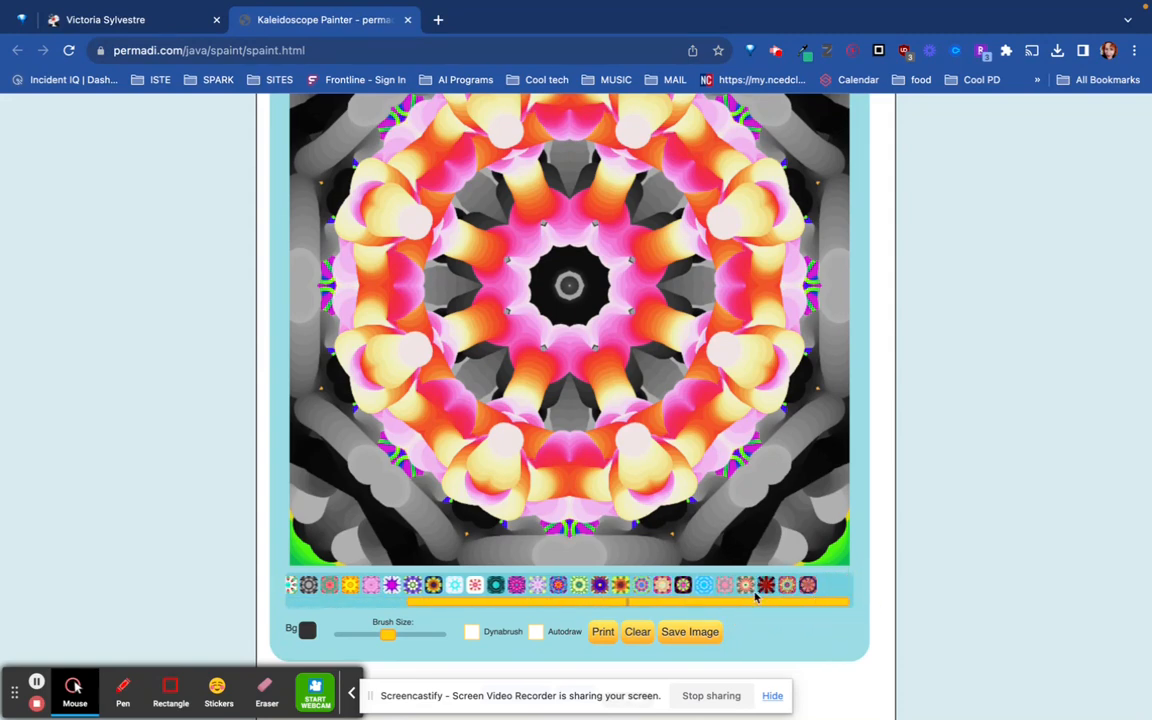
mouse_move(760, 437)
mouse_down()
mouse_move(758, 470)
mouse_move(805, 362)
mouse_move(811, 314)
mouse_move(822, 506)
mouse_move(802, 518)
mouse_move(758, 478)
mouse_move(704, 532)
mouse_move(634, 562)
mouse_up()
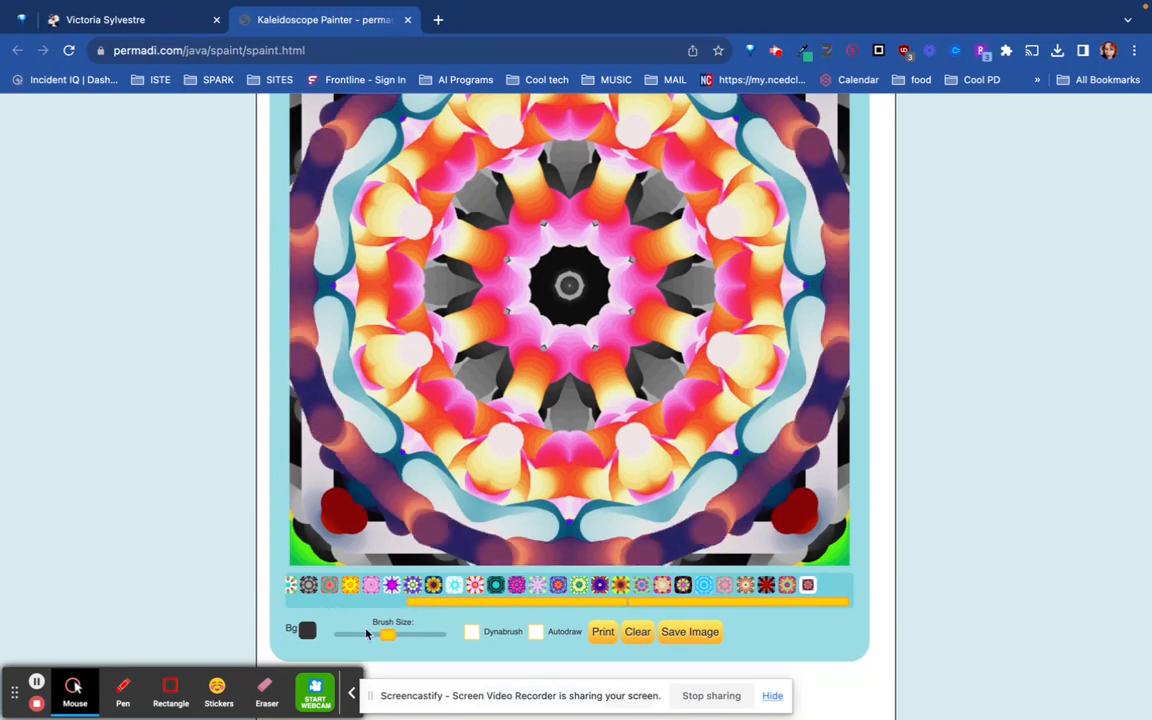
- Reduce the brush to its smallest size and paint fine dark purple symmetric lines over the pink-and-orange shapes
drag(388, 640, 316, 630)
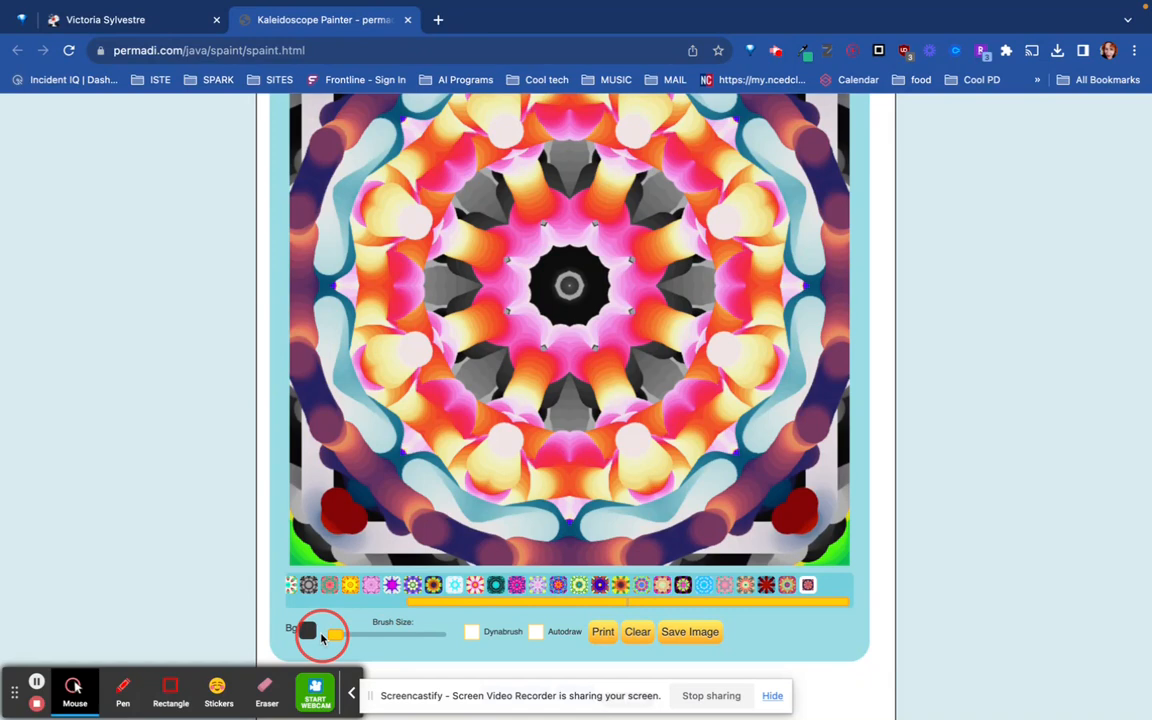
mouse_move(398, 386)
mouse_down()
mouse_move(366, 391)
mouse_move(385, 349)
mouse_move(397, 372)
mouse_move(416, 331)
mouse_move(413, 212)
mouse_move(443, 166)
mouse_move(519, 130)
mouse_move(617, 148)
mouse_move(710, 212)
mouse_move(707, 246)
mouse_move(647, 263)
mouse_up()
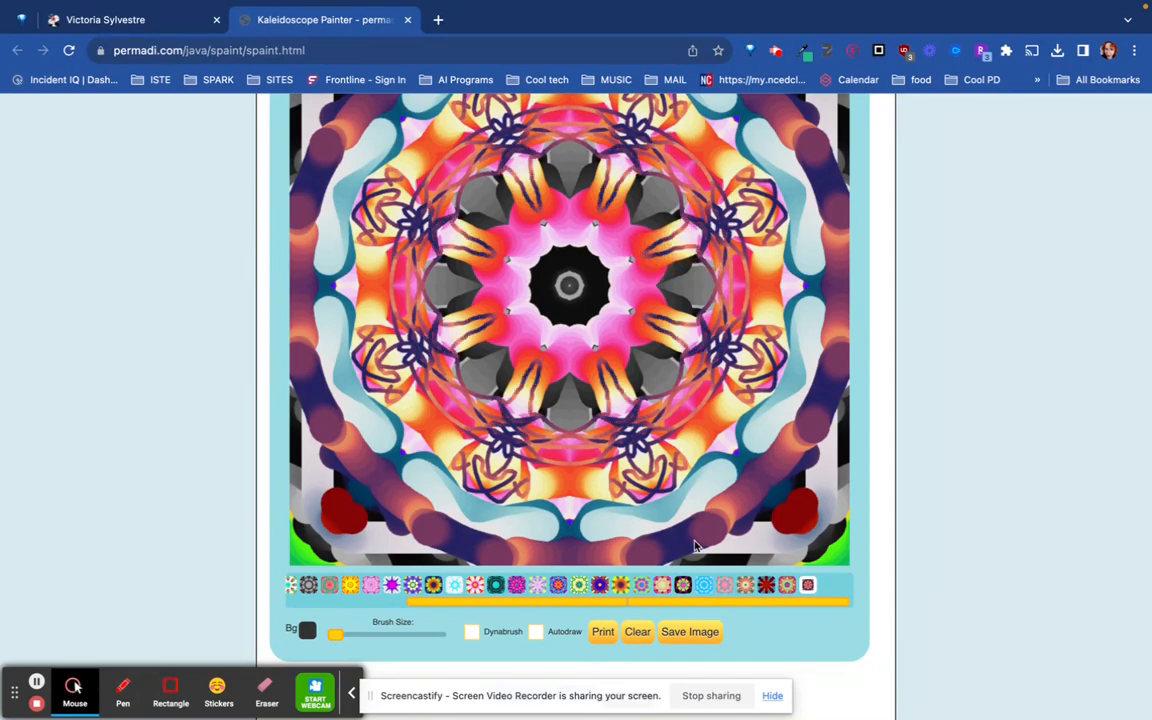
scroll(697, 545, up, 1)
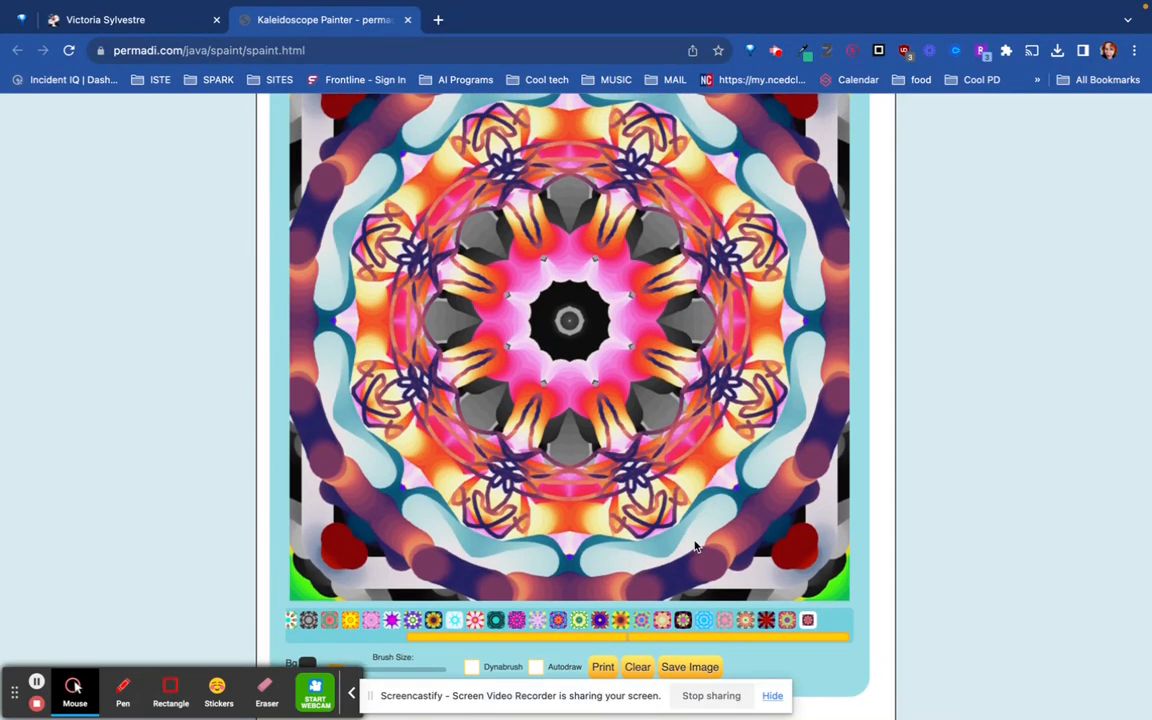
- Choose a multicolored palette and turn on Autodraw to fill the center with thin lines
scroll(697, 545, down, 1)
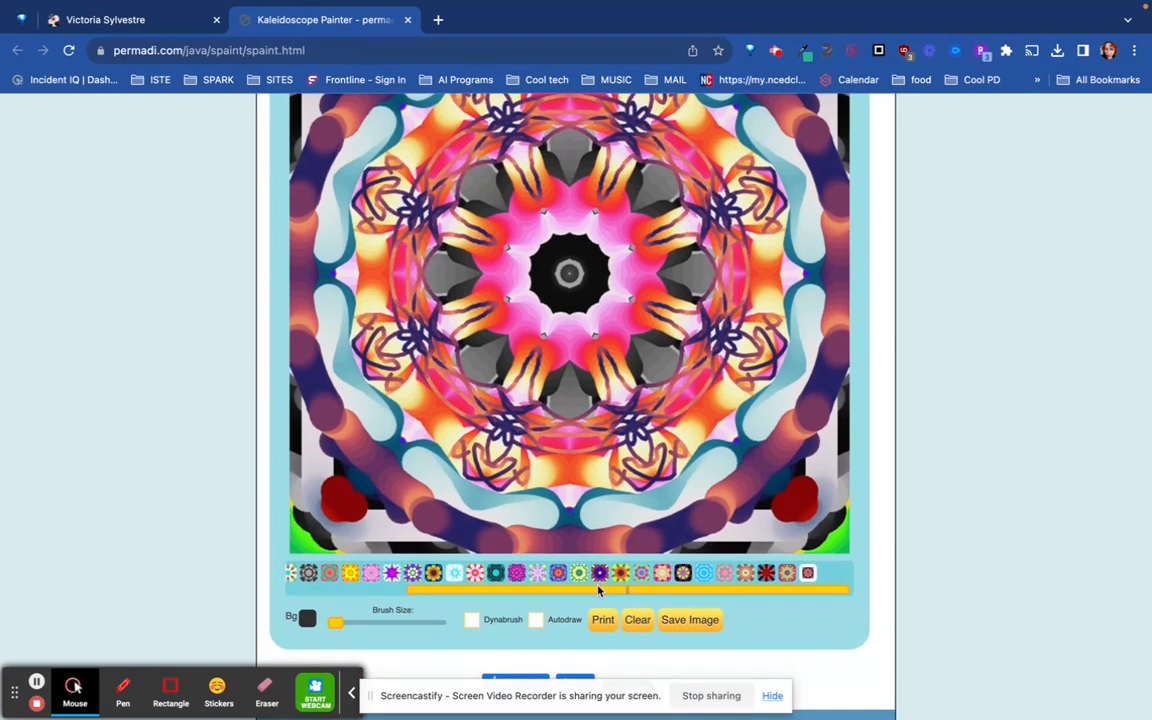
click(640, 574)
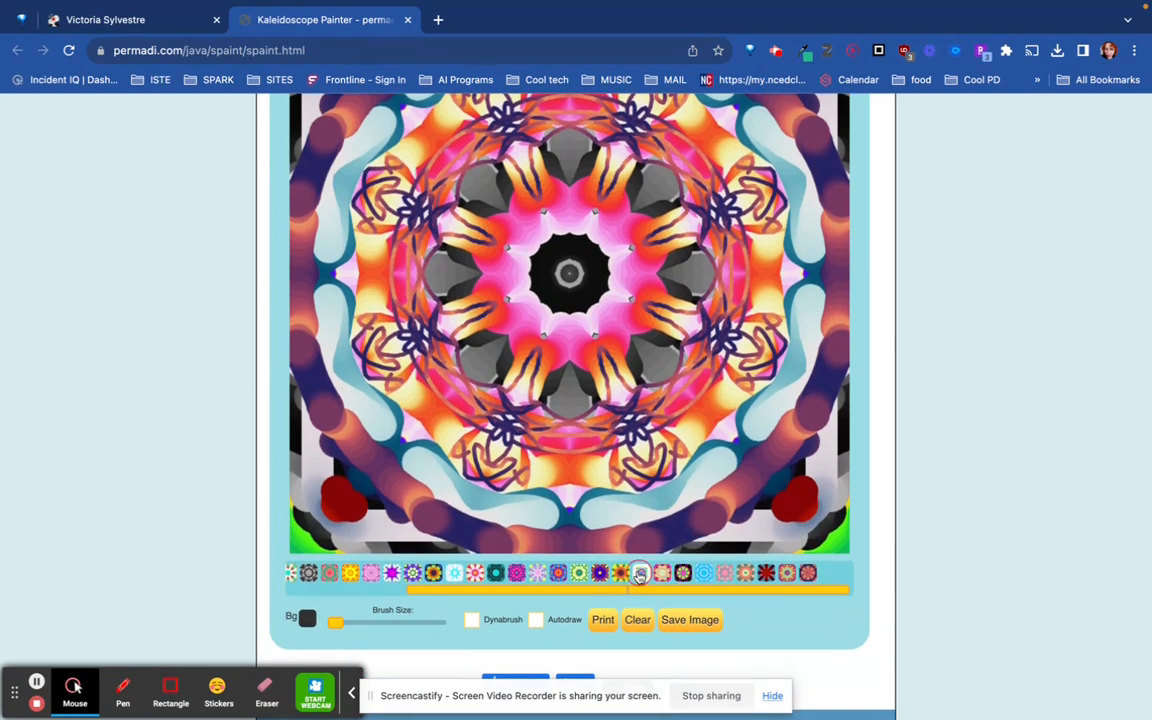
click(536, 621)
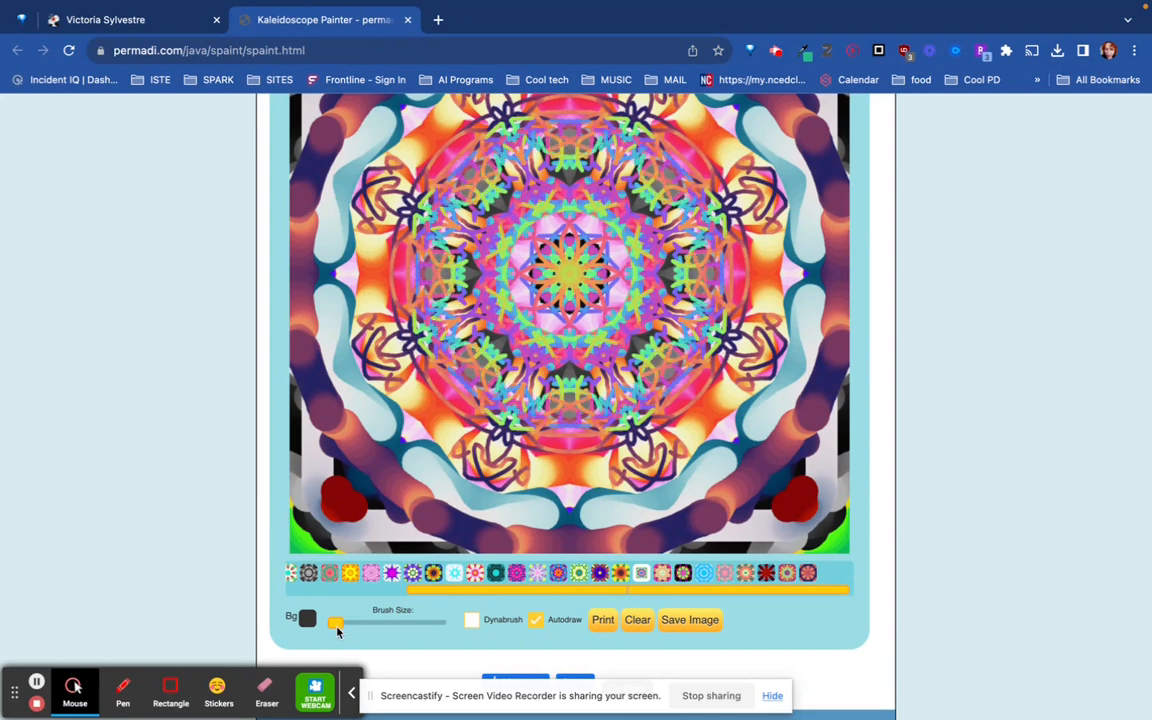
- Let Autodraw paint with a medium brush and again with the smallest brush, ending by turning Autodraw off
mouse_move(335, 623)
mouse_down()
mouse_move(407, 620)
mouse_move(397, 621)
mouse_up()
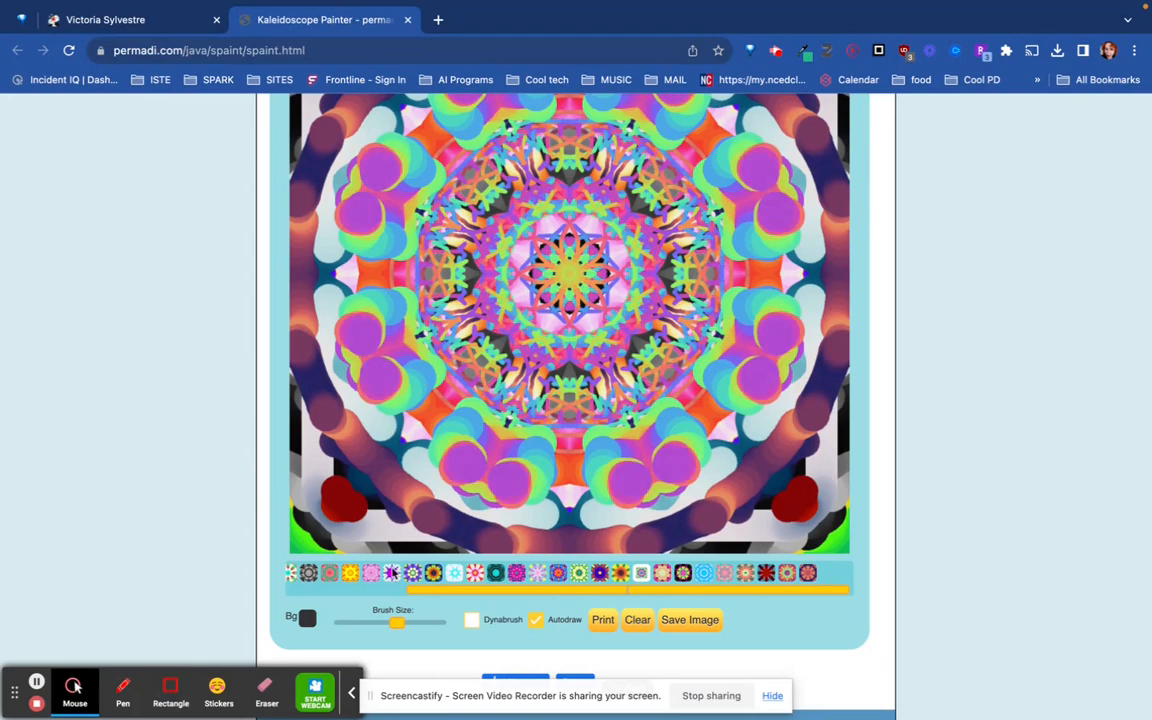
mouse_move(397, 622)
mouse_down()
mouse_move(462, 623)
mouse_move(324, 636)
mouse_up()
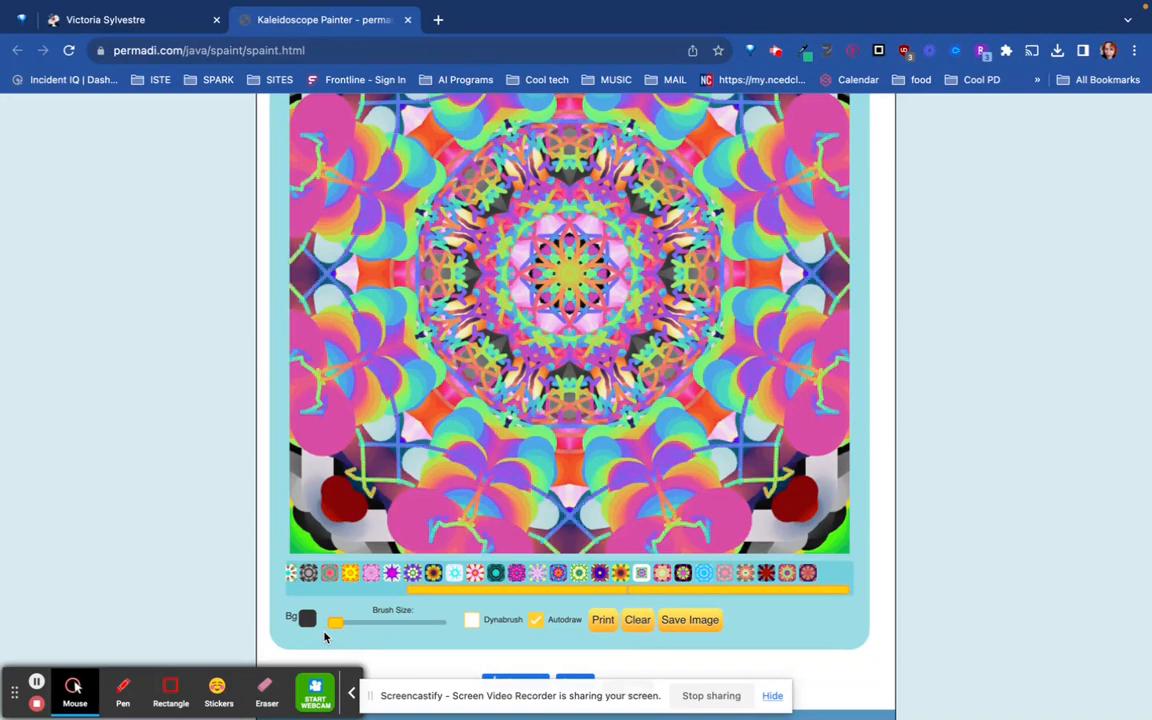
click(536, 621)
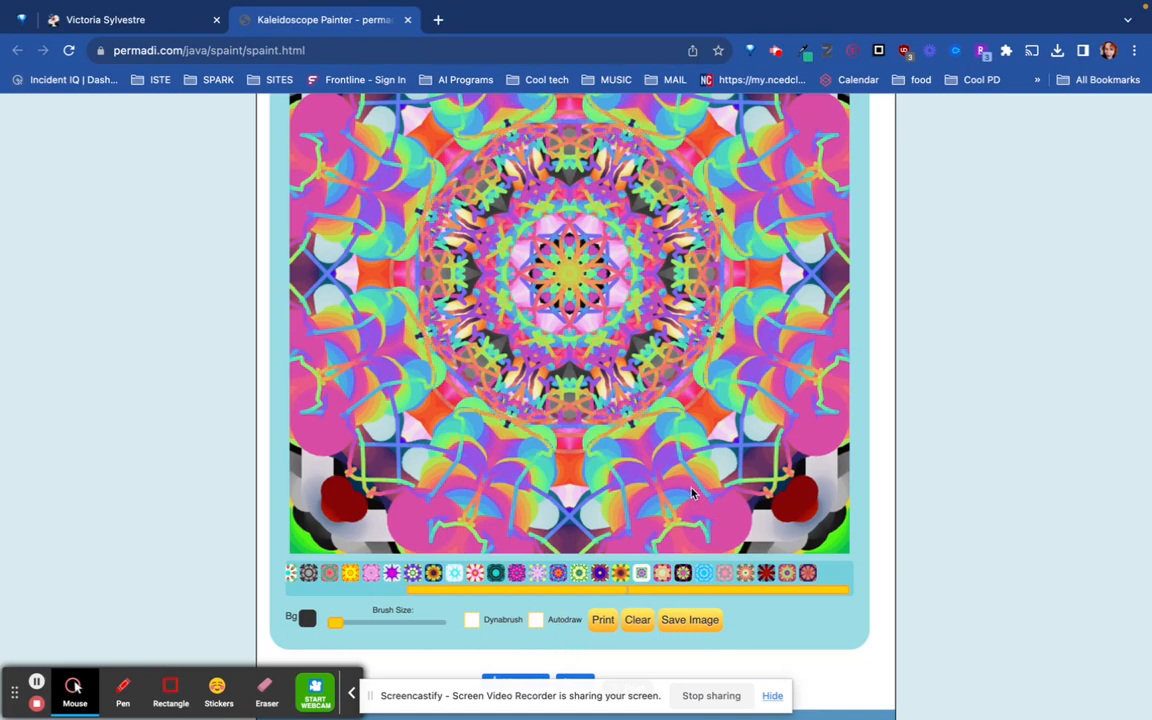
- Save the finished kaleidoscope design as an image
scroll(690, 492, up, 2)
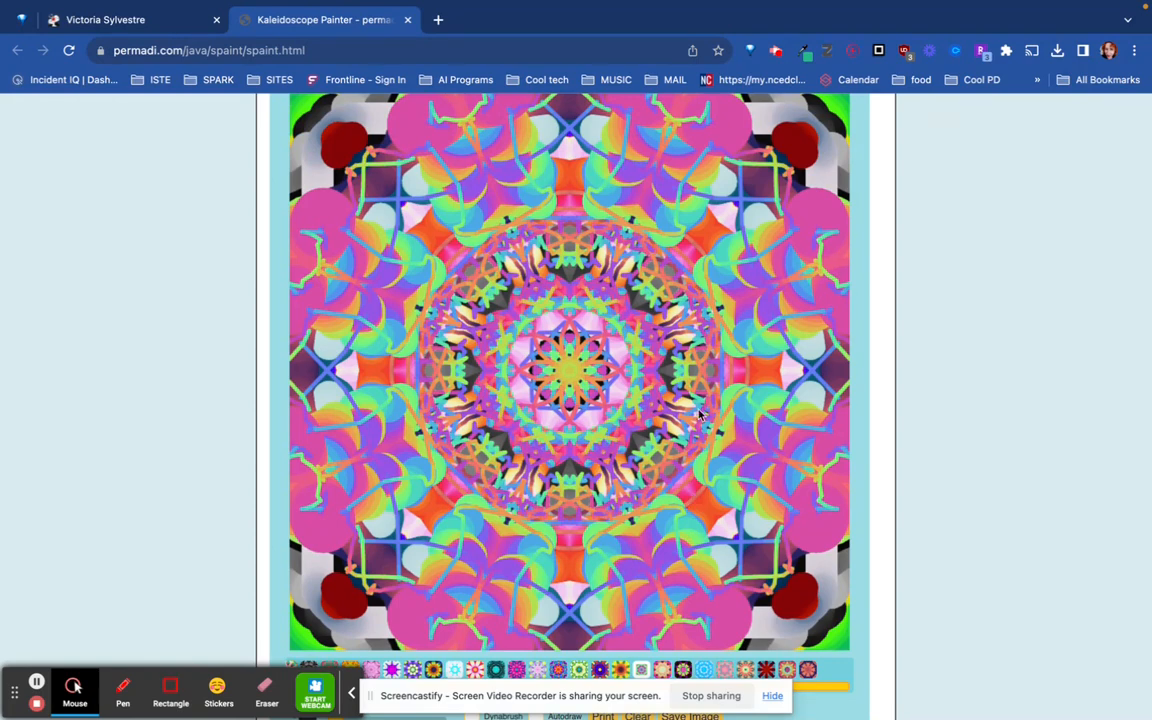
scroll(698, 413, down, 3)
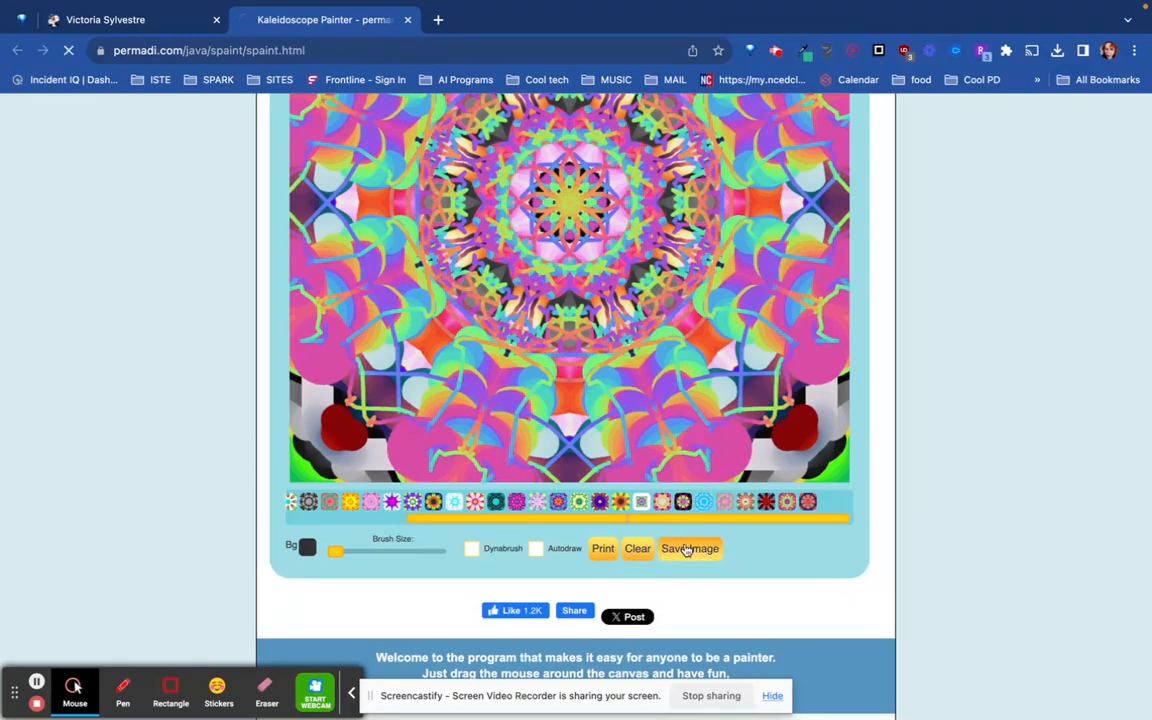
click(688, 548)
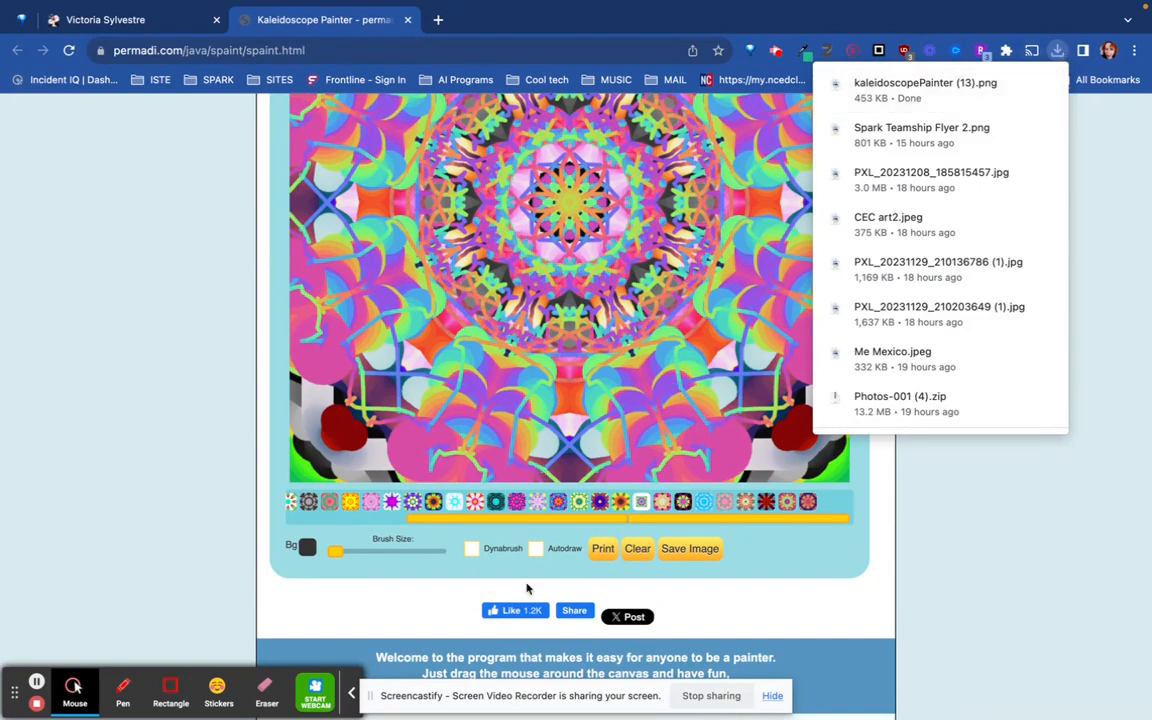
- Dismiss the list of downloads and clear the painting from the canvas
scroll(588, 592, up, 1)
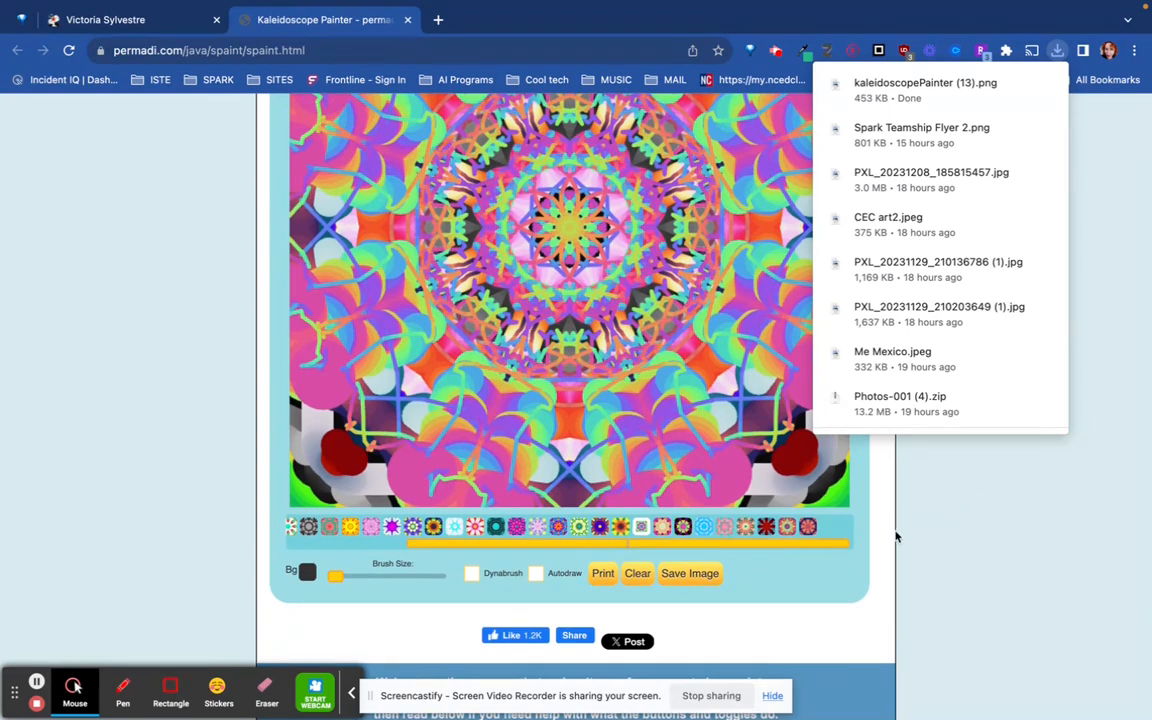
click(873, 570)
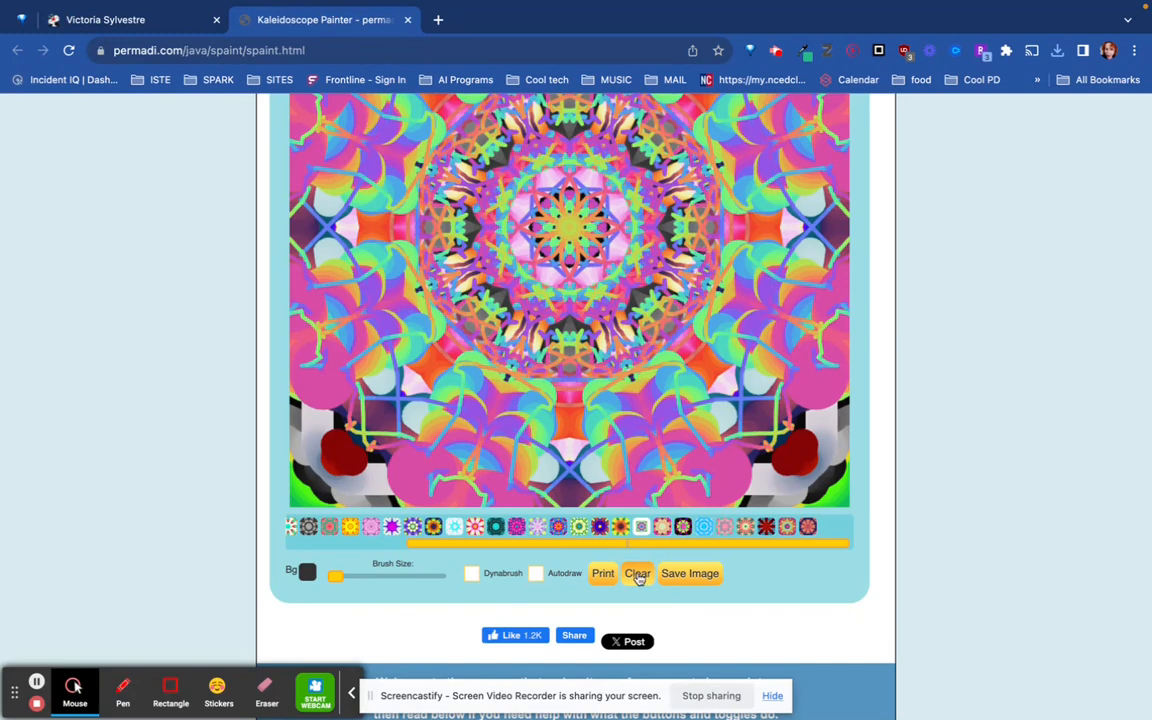
click(638, 576)
scroll(640, 578, up, 3)
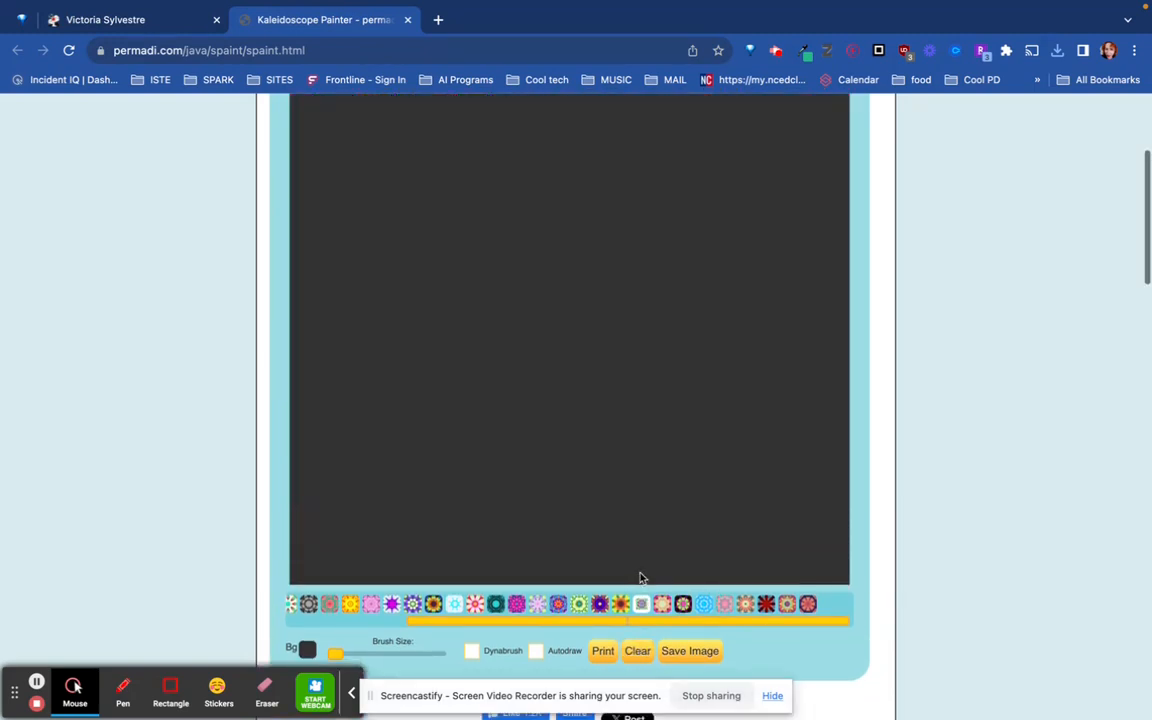